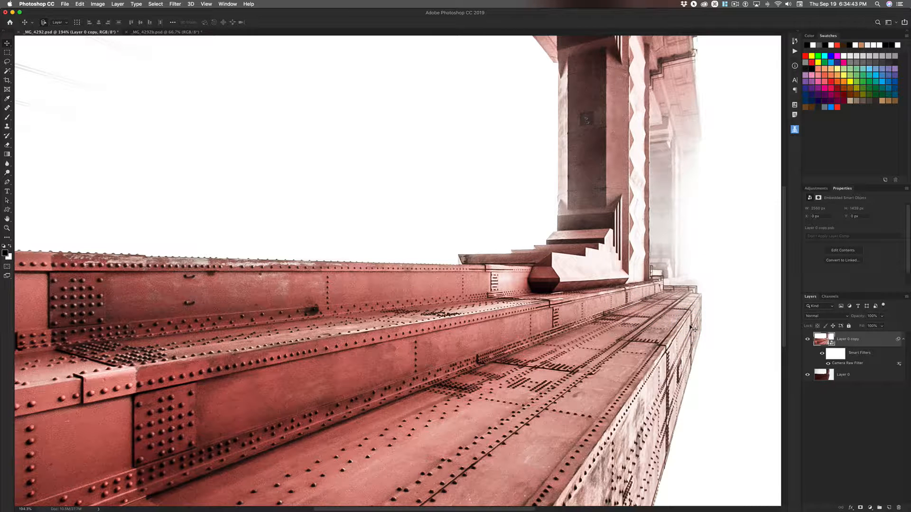
# Step: Switch to the _MG_4292b.psd document and rotate its canvas 90° counterclockwise
pyautogui.press('super+Tab')
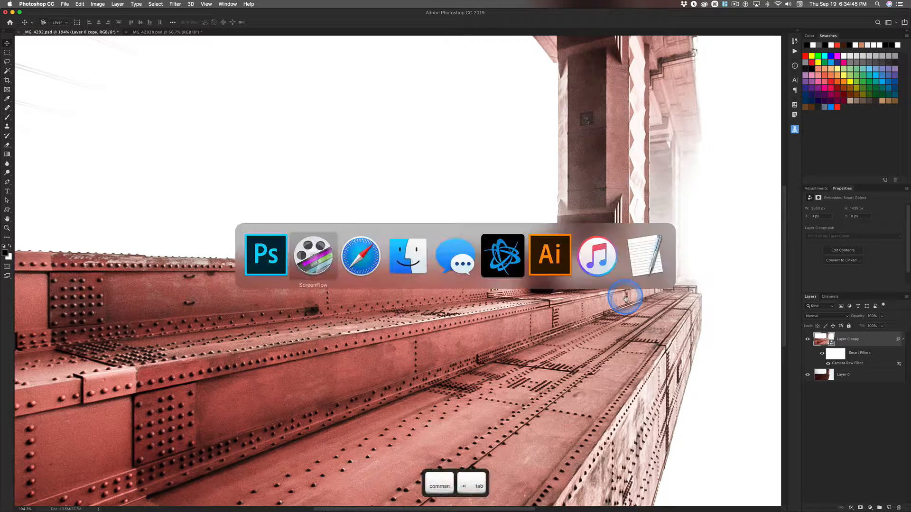
pyautogui.press('super+grave')
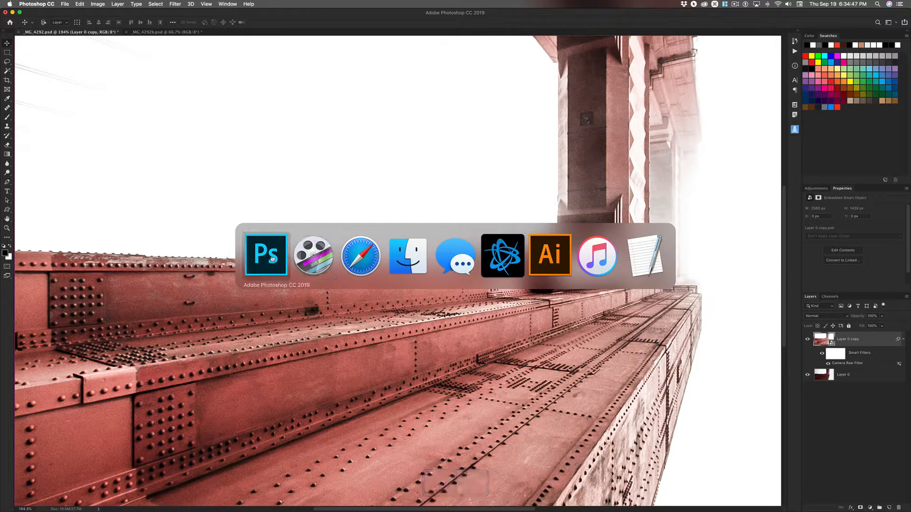
pyautogui.press('super+grave')
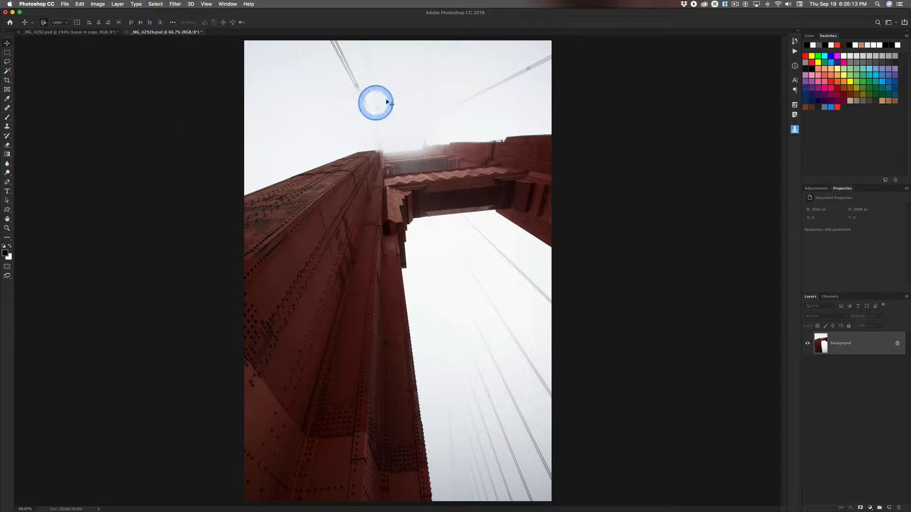
pyautogui.click(98, 4)
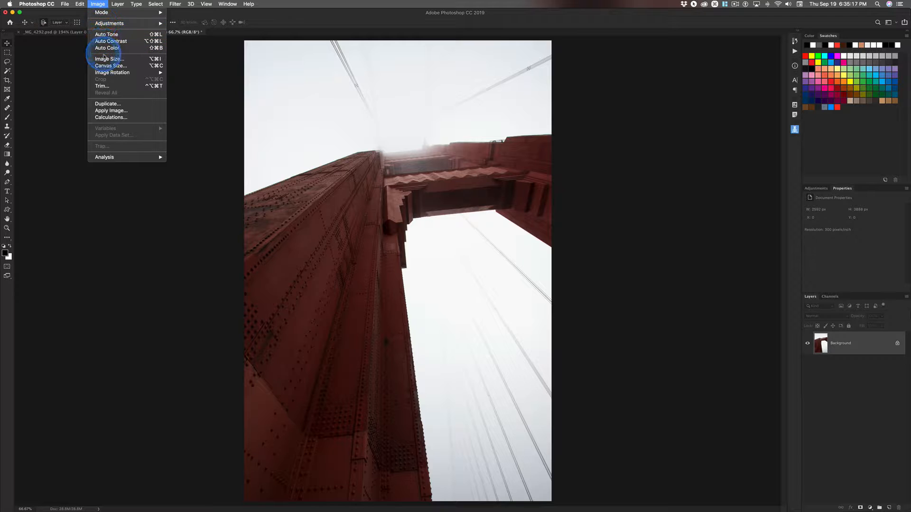
pyautogui.moveTo(115, 75)
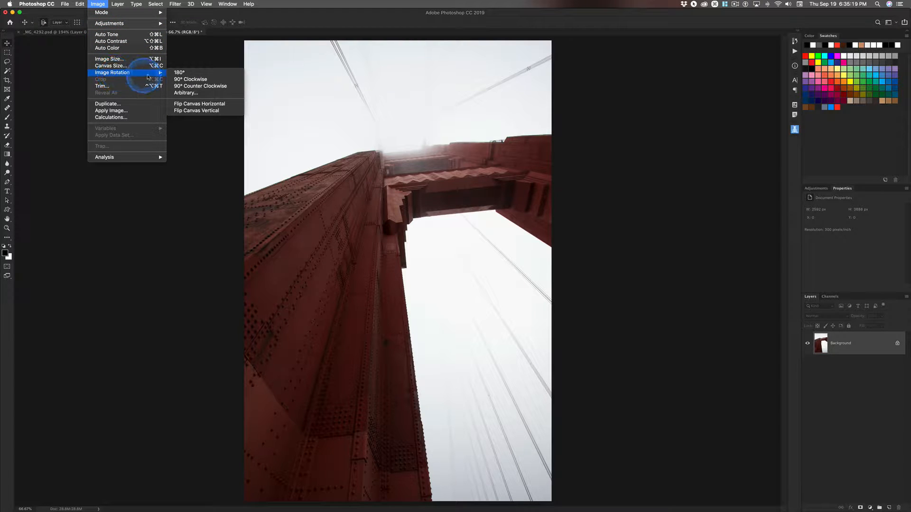
pyautogui.click(209, 87)
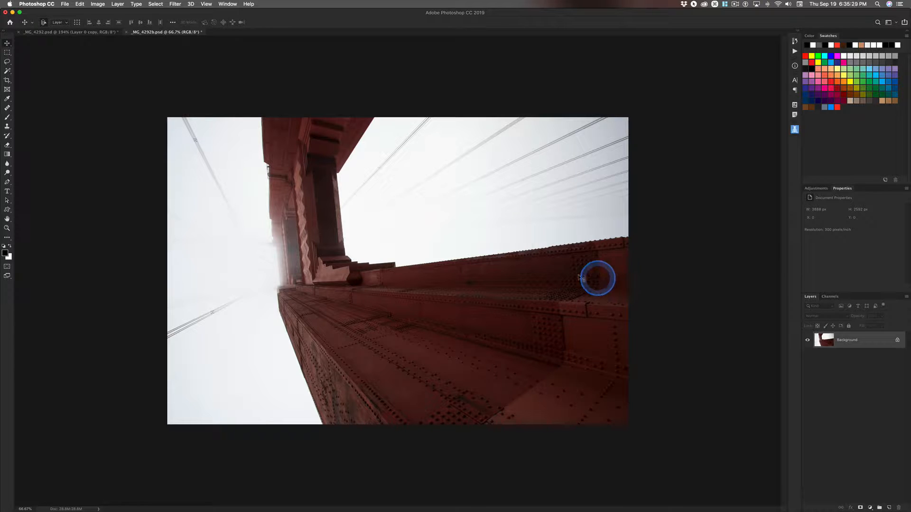
# Step: Flip the rotated bridge photo's canvas horizontally
pyautogui.click(99, 4)
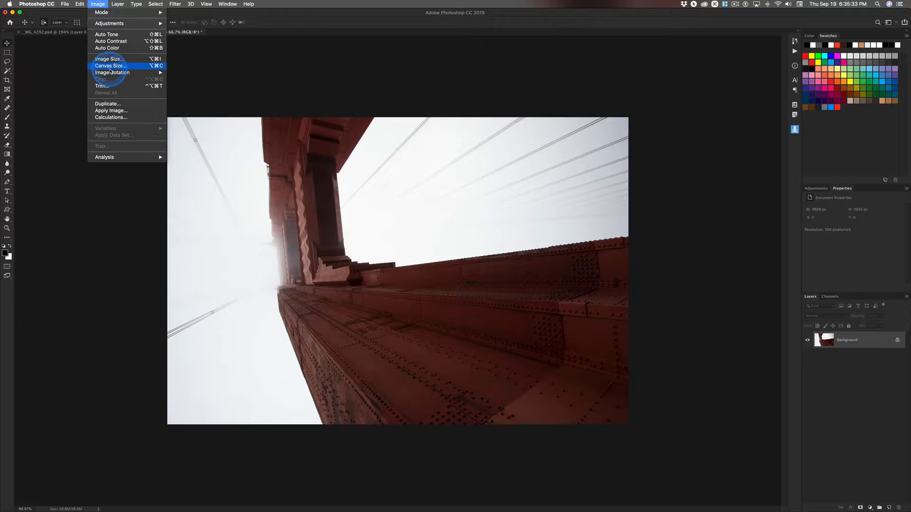
pyautogui.moveTo(118, 72)
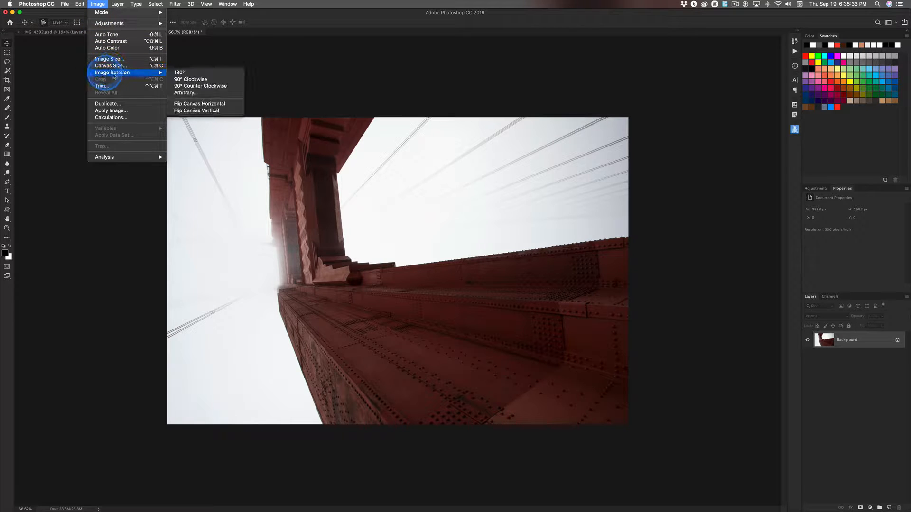
pyautogui.click(218, 104)
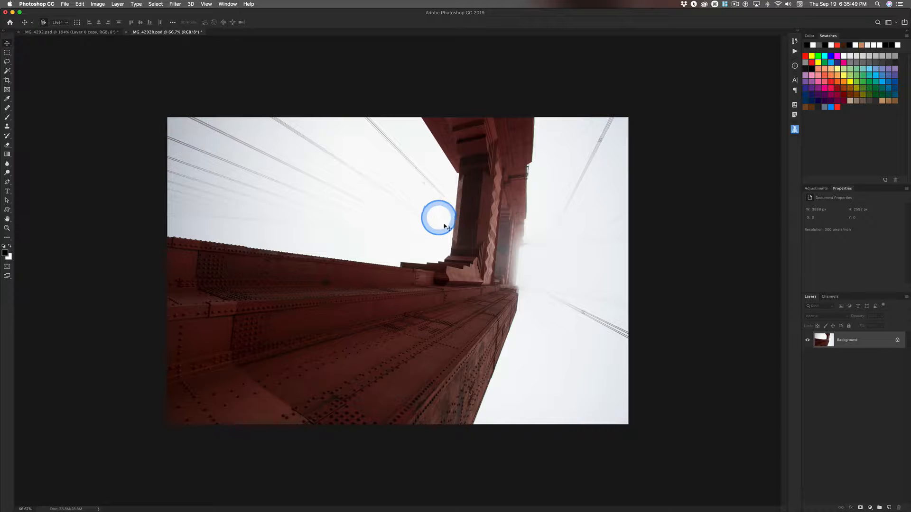
# Step: Examine the bridge tower's column at close zoom and return to a view of the whole photo
pyautogui.press('super+space')
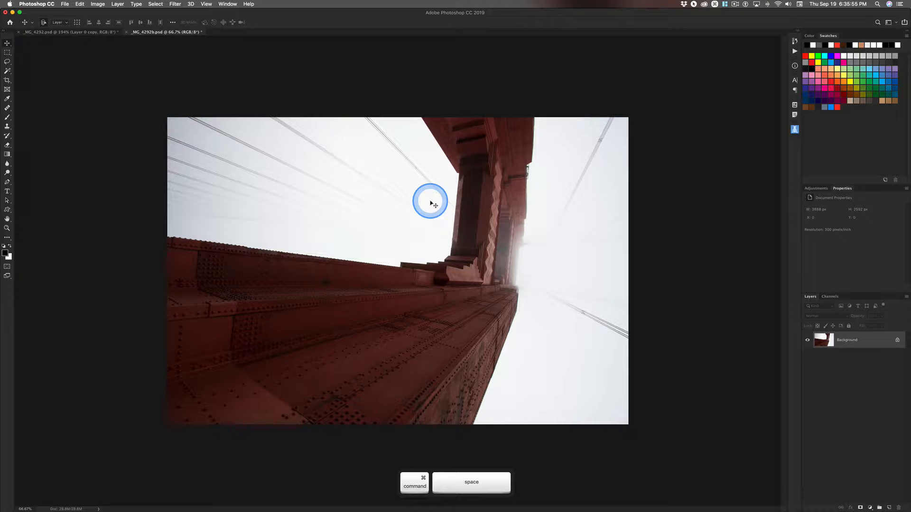
pyautogui.press('super+space')
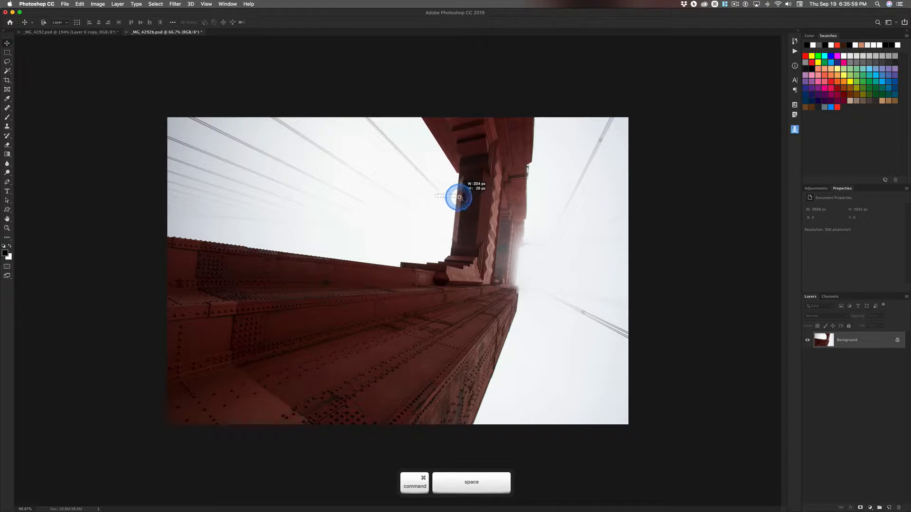
pyautogui.moveTo(459, 197); pyautogui.dragTo(569, 222)
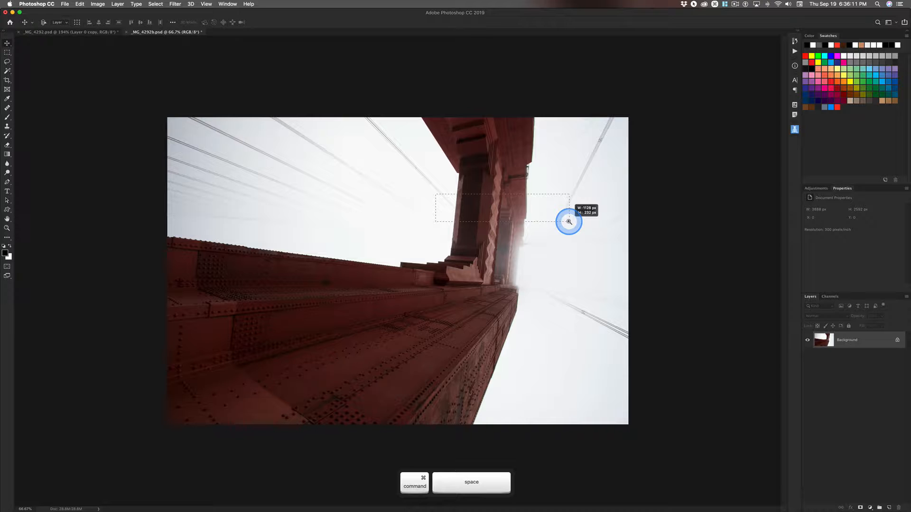
pyautogui.moveTo(569, 222); pyautogui.dragTo(569, 220)
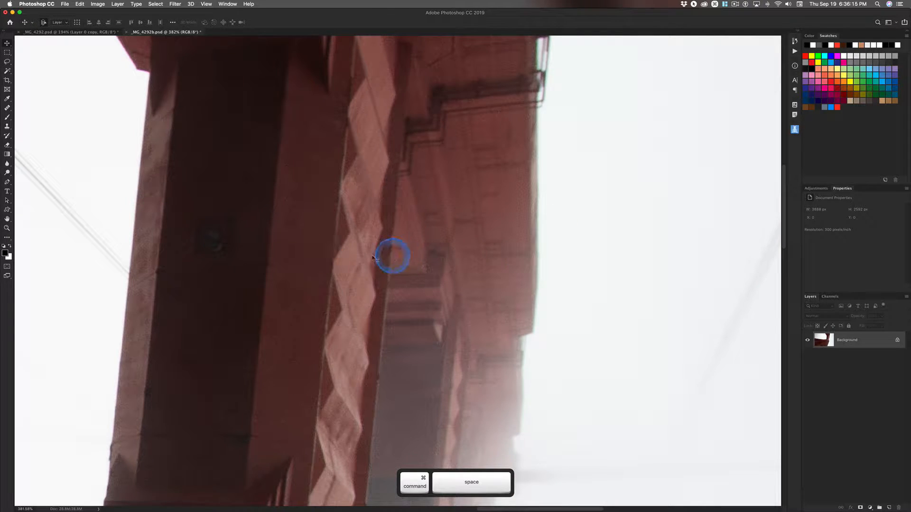
pyautogui.press('super+space')
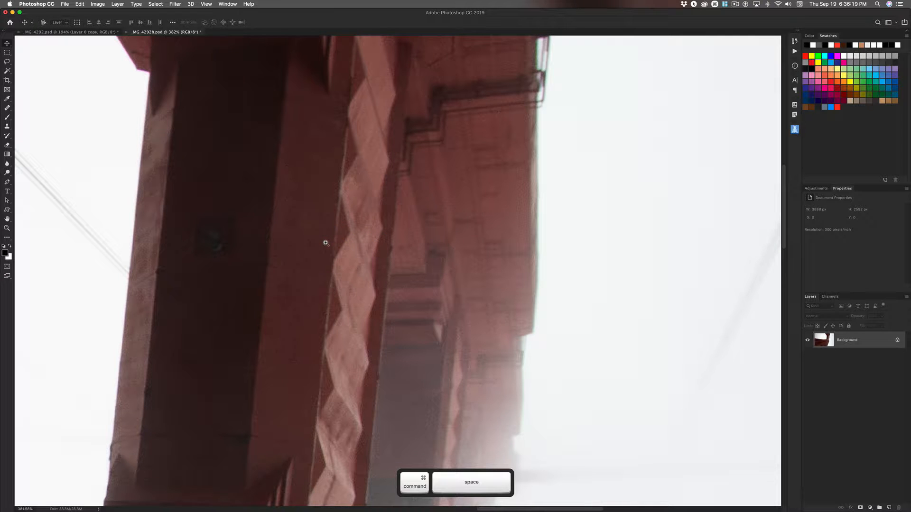
pyautogui.press('alt')
pyautogui.moveTo(326, 243); pyautogui.dragTo(366, 243)
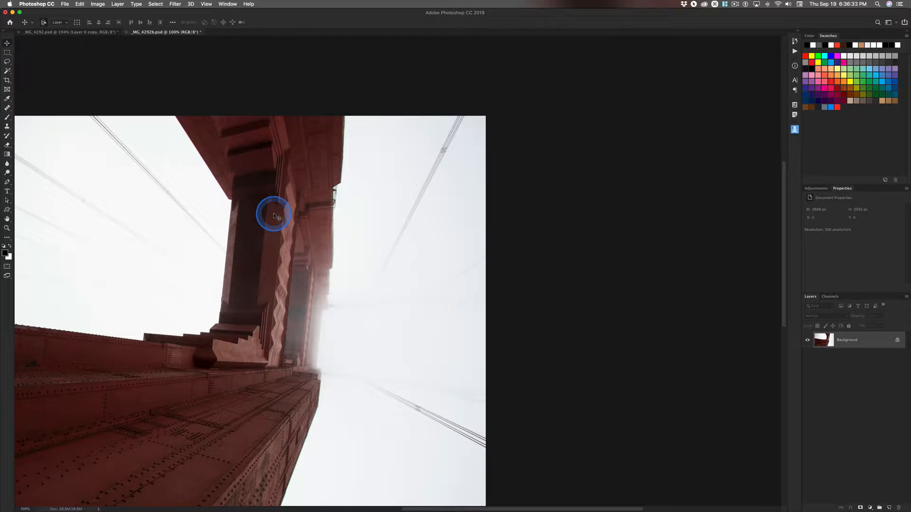
pyautogui.press('super+minus')
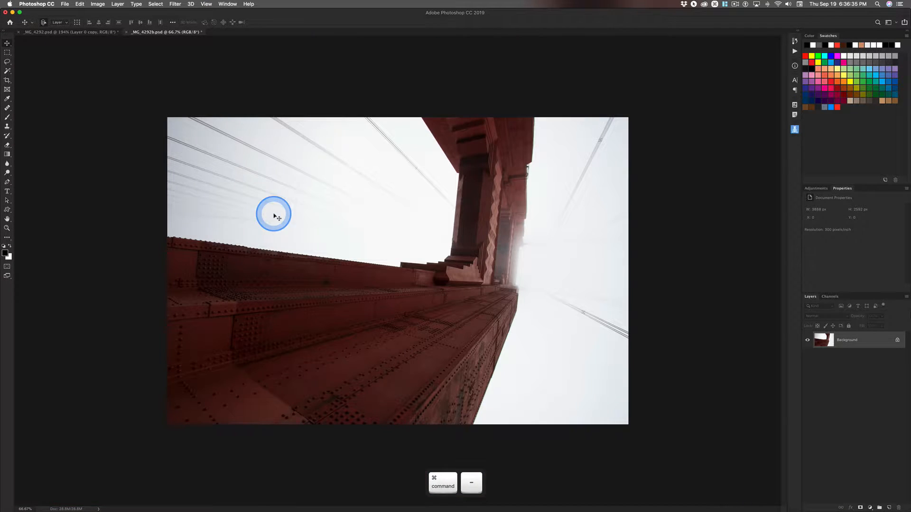
# Step: Enable Zoom with Scroll Wheel in the Tools preferences
pyautogui.click(36, 4)
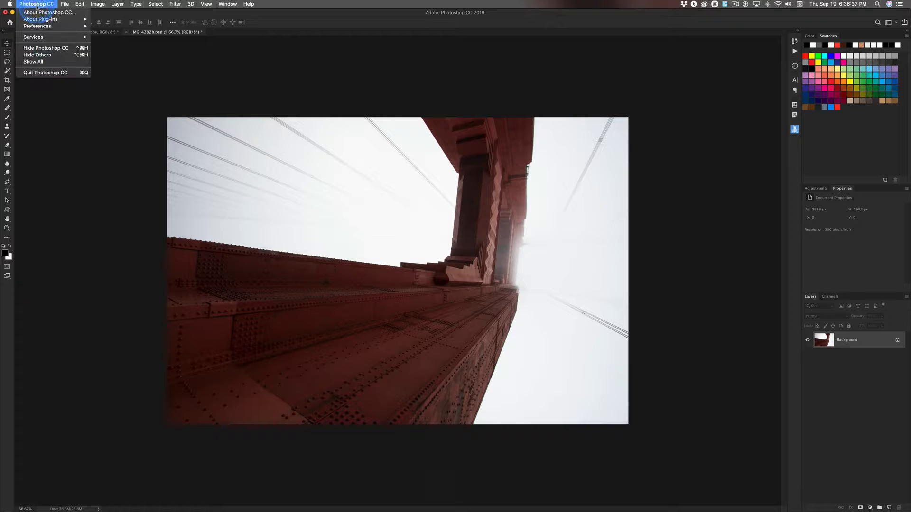
pyautogui.moveTo(39, 27)
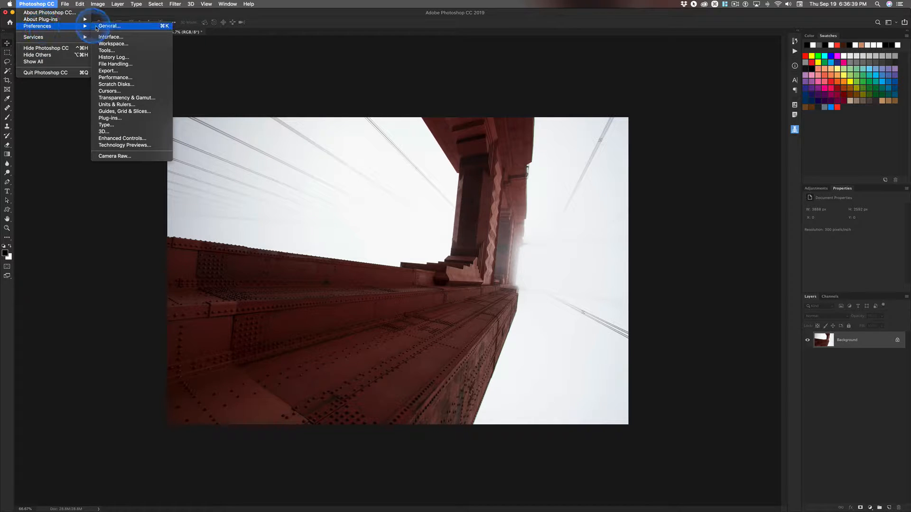
pyautogui.click(107, 51)
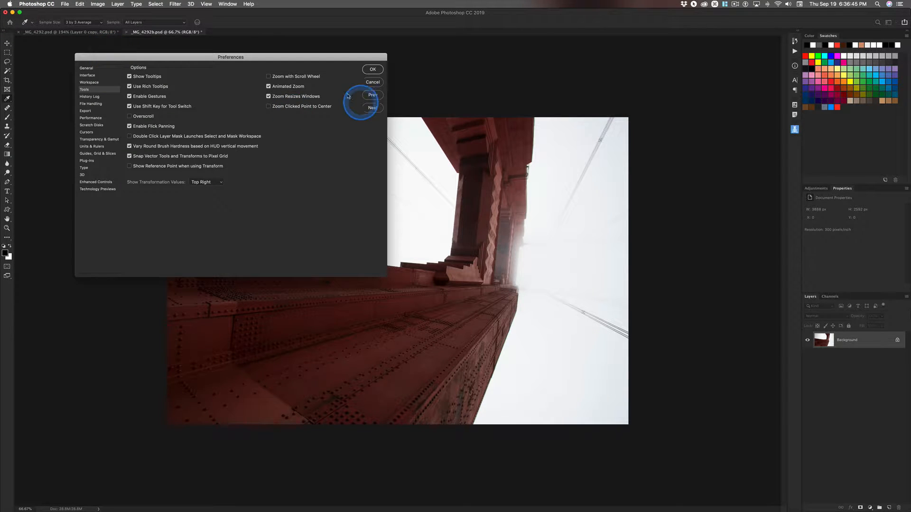
pyautogui.click(268, 76)
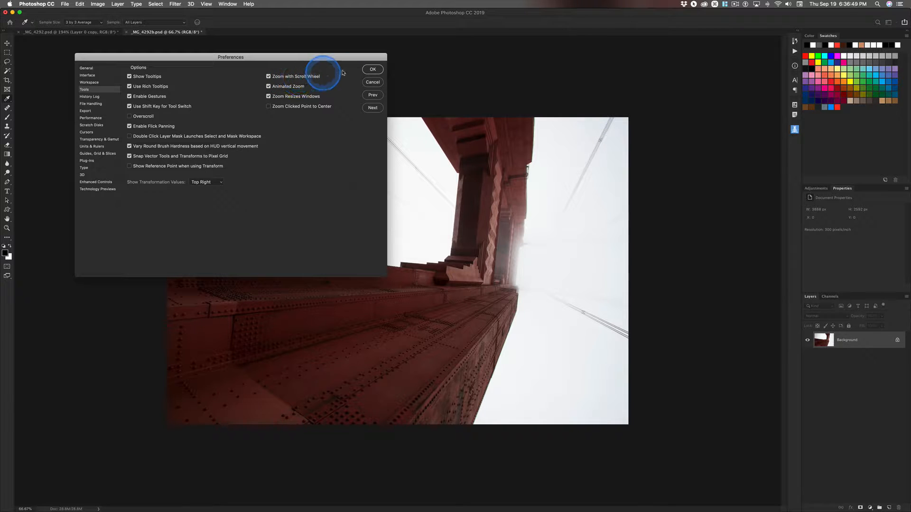
pyautogui.click(372, 69)
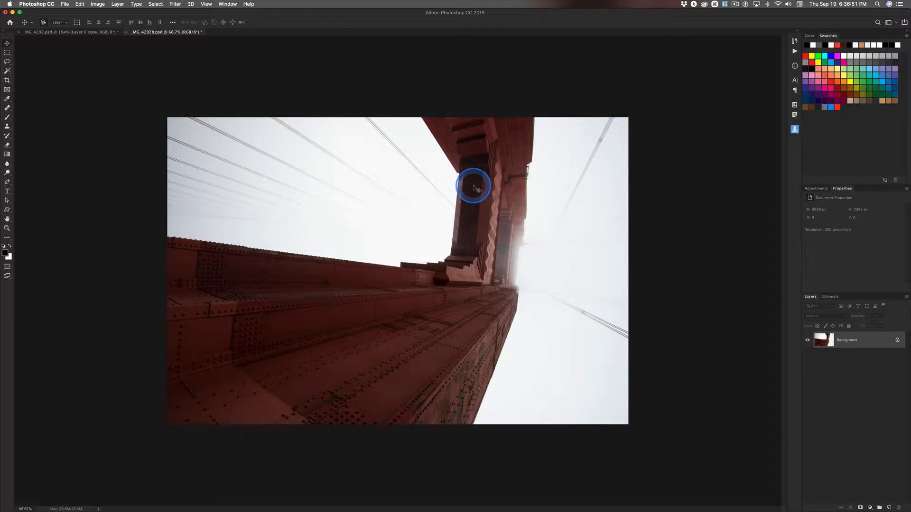
# Step: Draw a Ruler tool line down the outer edge of the bridge column, from below its overhang to its base
pyautogui.scroll(-8, 457, 178)
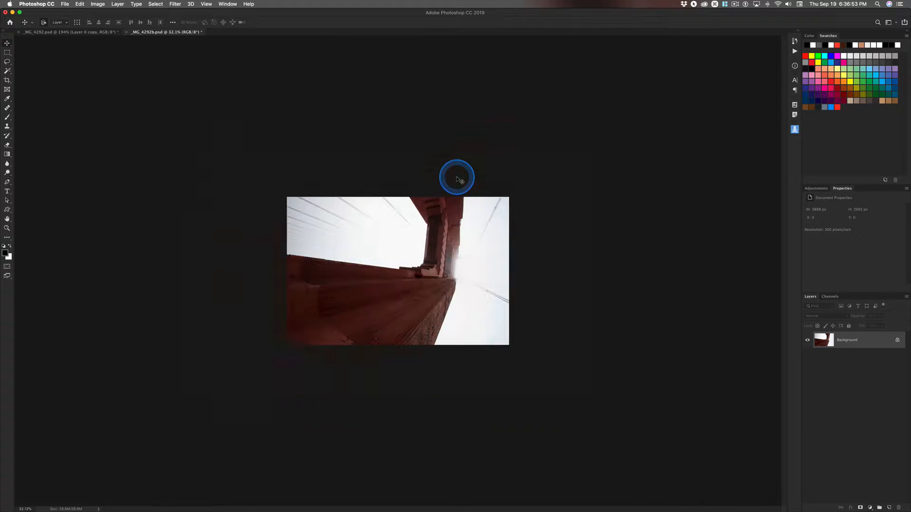
pyautogui.scroll(10, 458, 180)
pyautogui.scroll(1, 459, 179)
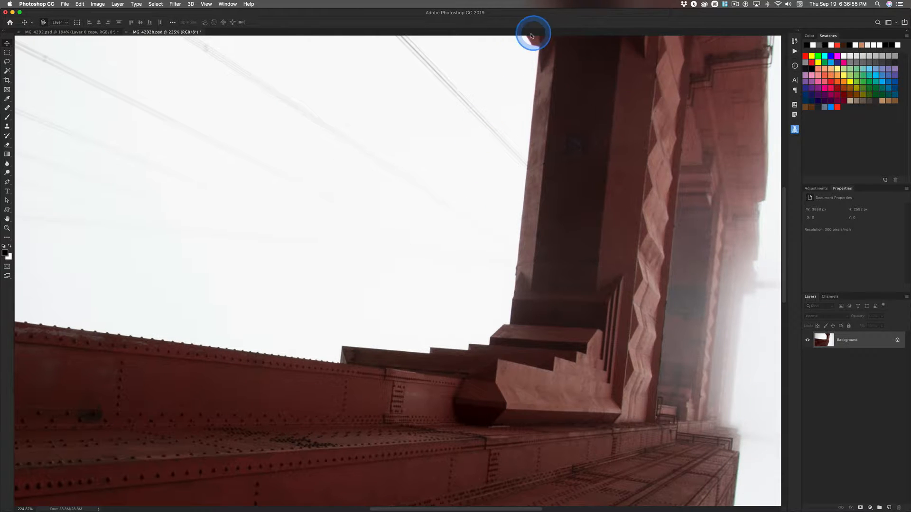
pyautogui.moveTo(586, 72); pyautogui.dragTo(484, 159)
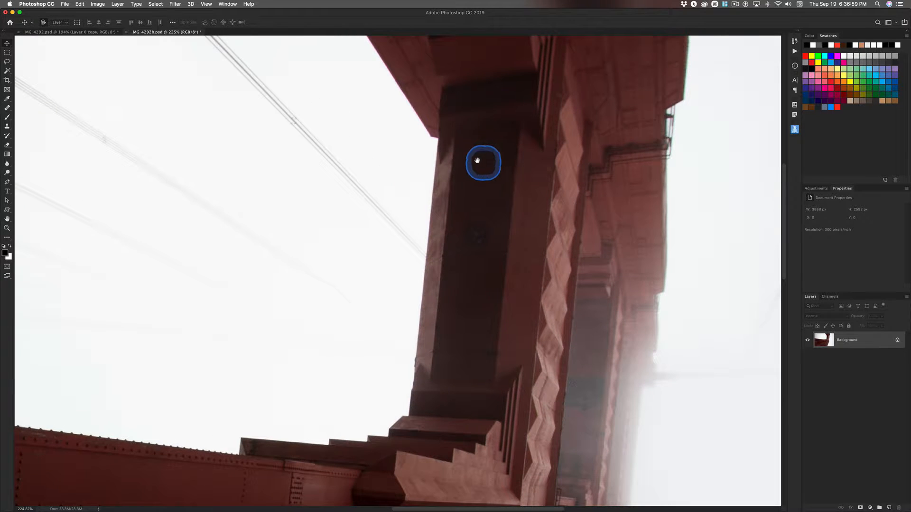
pyautogui.scroll(2, 425, 167)
pyautogui.scroll(2, 426, 166)
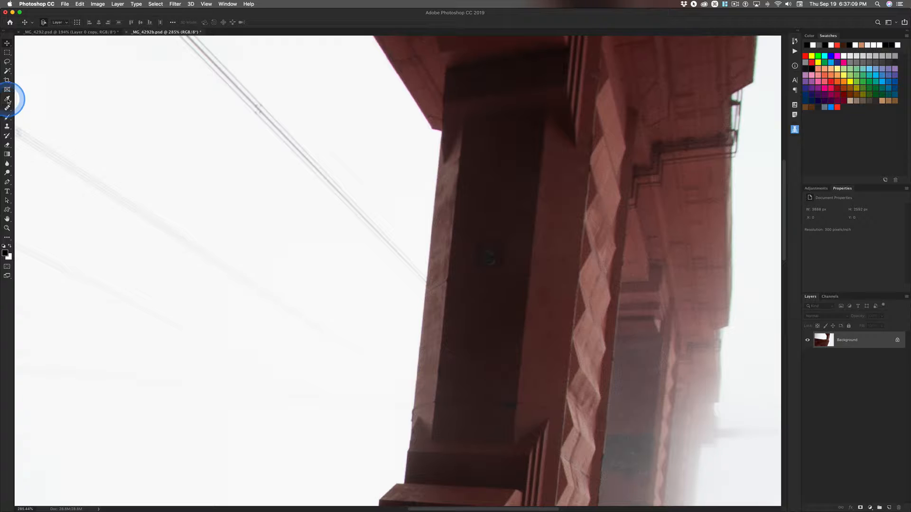
pyautogui.press('ctrl')
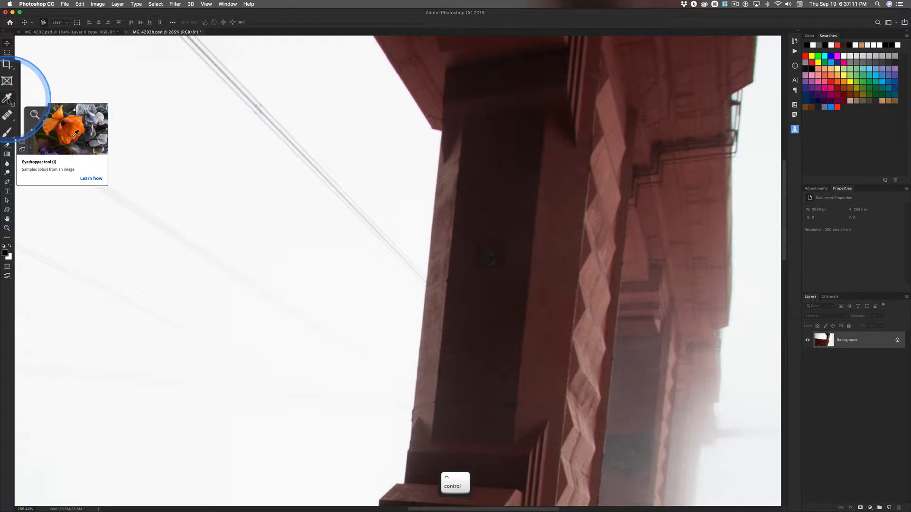
pyautogui.keyDown('ctrl'); pyautogui.click(7, 99); pyautogui.keyUp('ctrl')
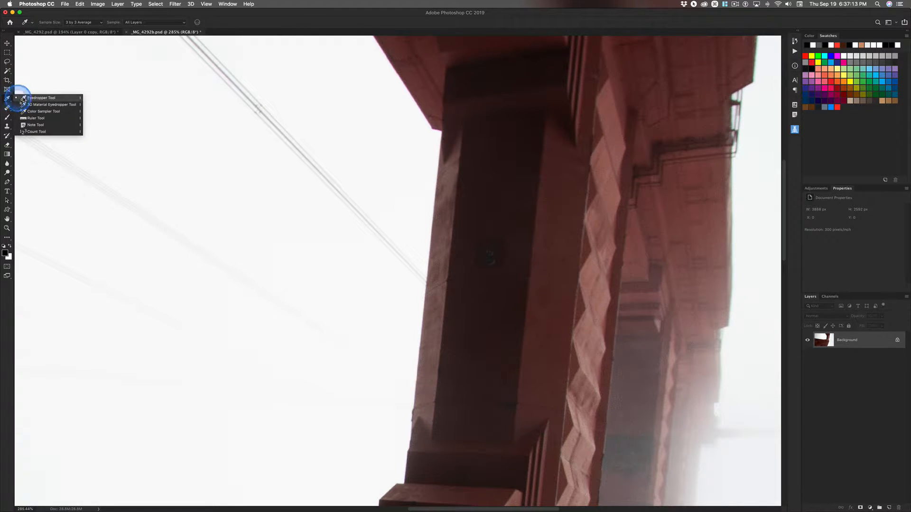
pyautogui.click(42, 121)
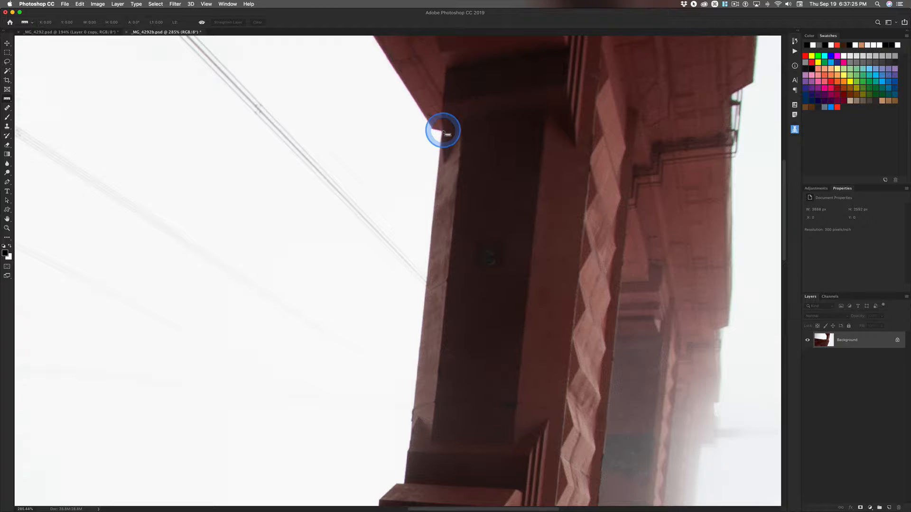
pyautogui.moveTo(441, 132); pyautogui.dragTo(429, 306)
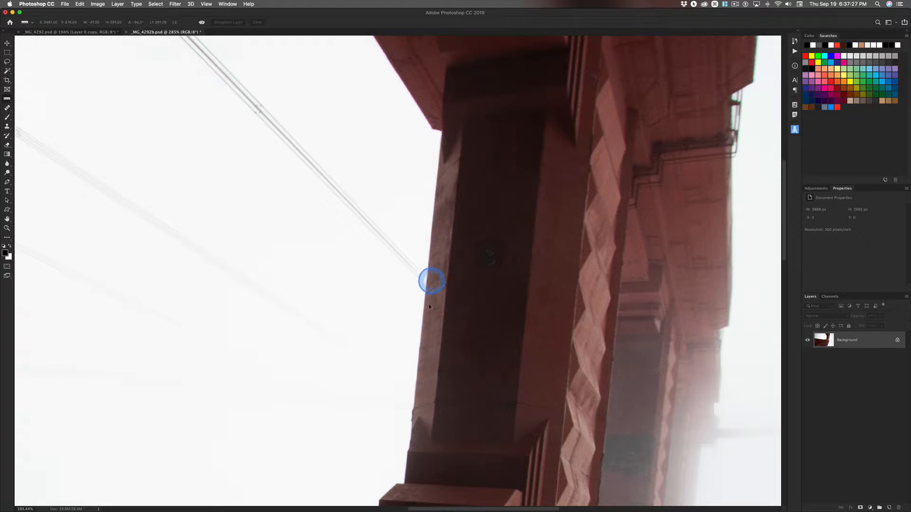
pyautogui.moveTo(412, 418); pyautogui.dragTo(412, 430)
pyautogui.click(264, 95)
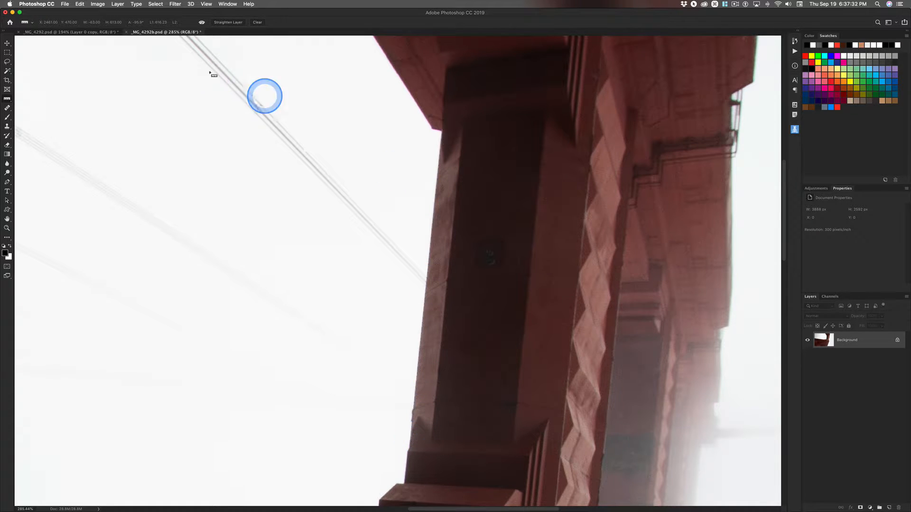
# Step: Straighten the layer to the ruler line so the column stands vertical, and show the whole canvas
pyautogui.click(229, 22)
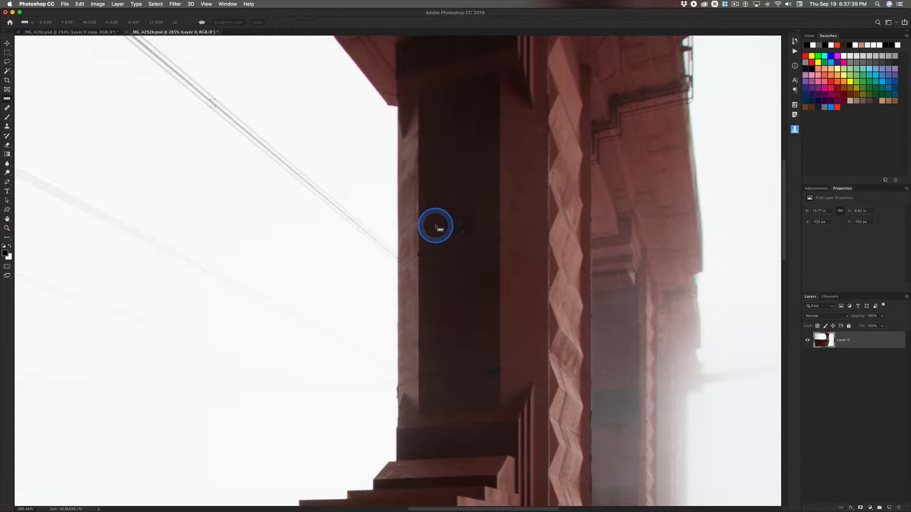
pyautogui.press('super+minus')
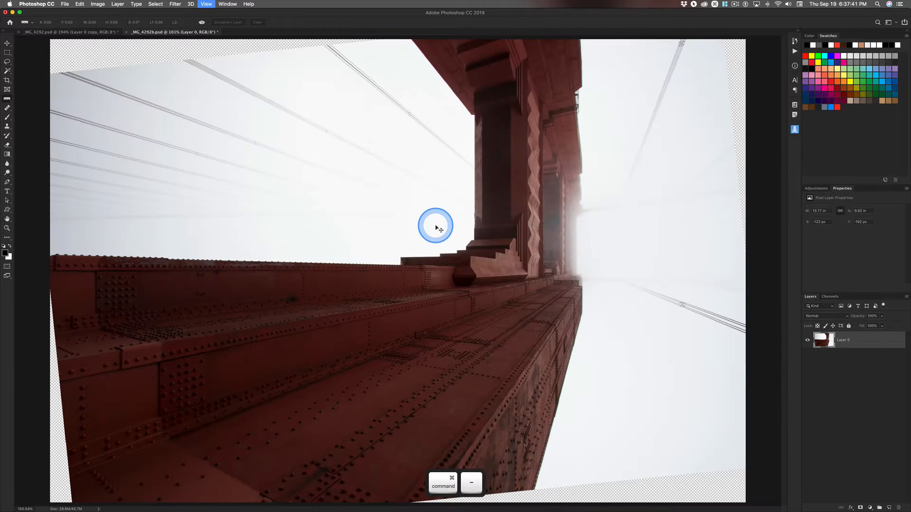
pyautogui.press('super+minus')
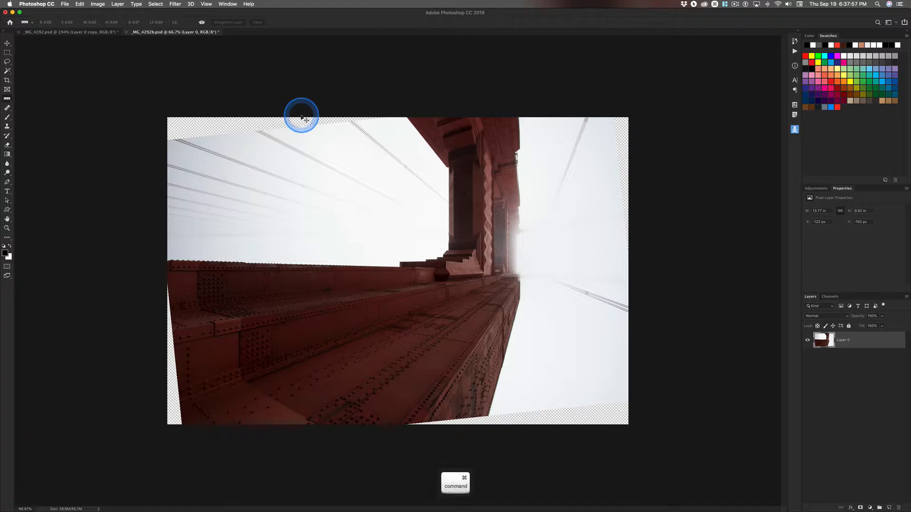
# Step: View the whole finished reference image in _MG_4292.psd and return to _MG_4292b.psd
pyautogui.hotkey('ctrl', '`')
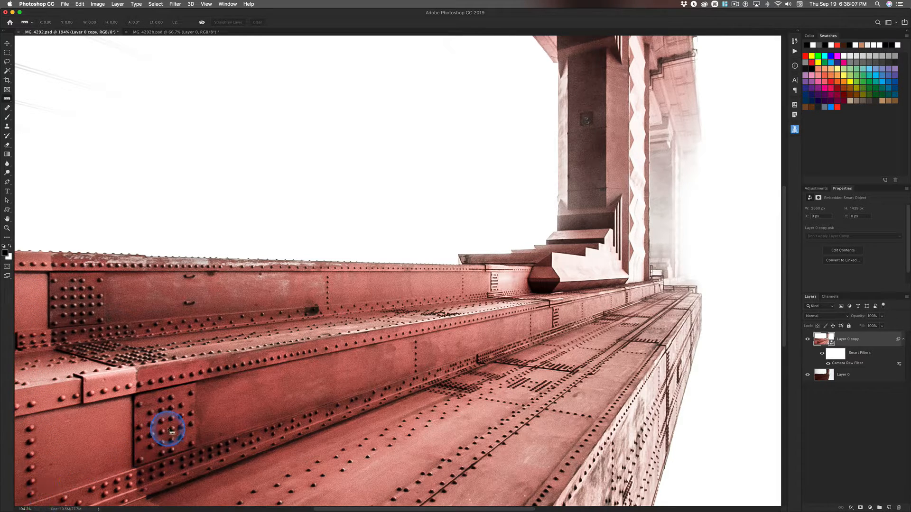
pyautogui.press('super+minus')
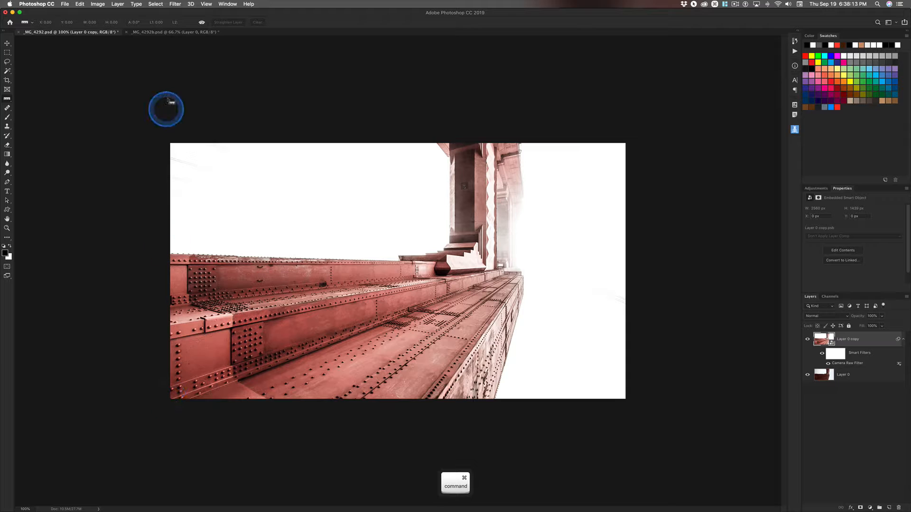
pyautogui.press('super+grave')
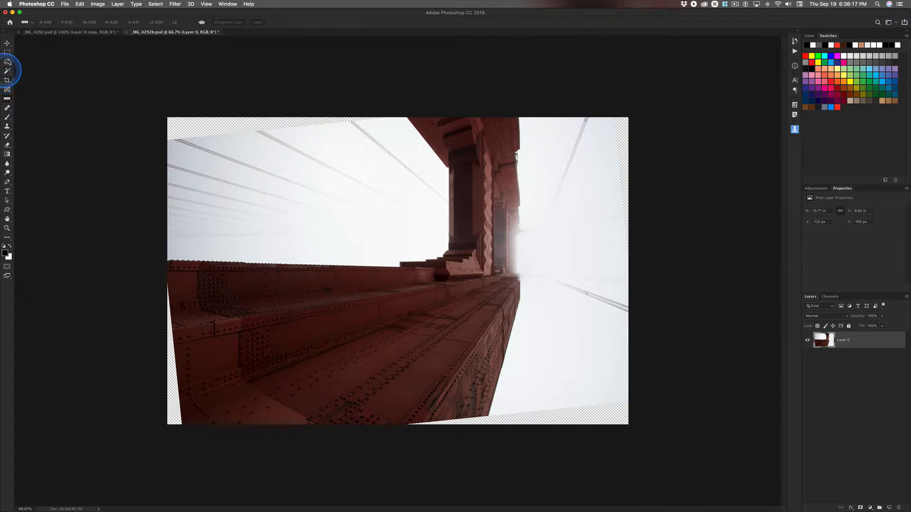
# Step: Activate the Rectangular Marquee tool and set its style to Fixed Ratio with a 16:9 width-to-height ratio
pyautogui.click(8, 53)
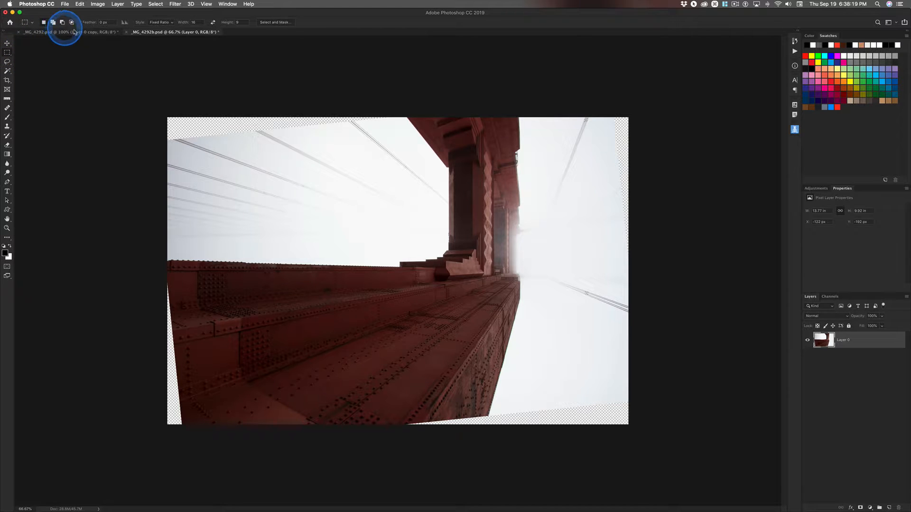
pyautogui.press('ctrl')
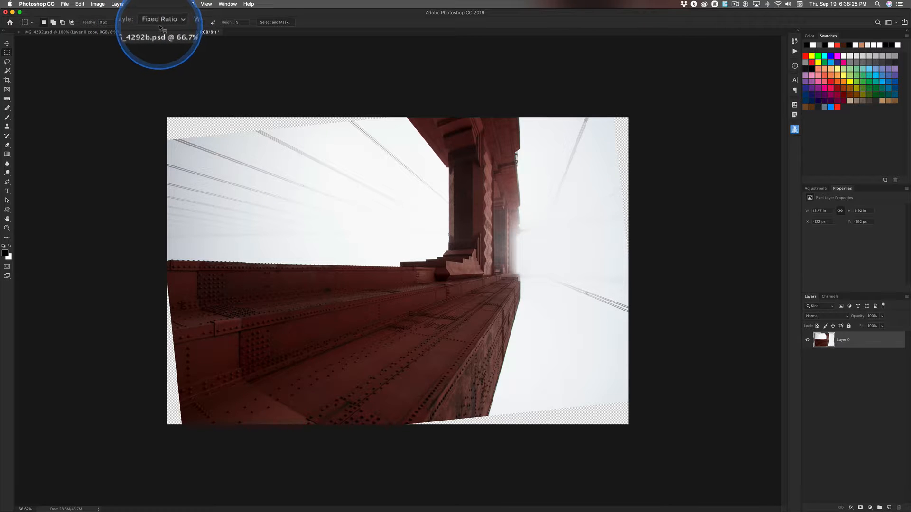
pyautogui.click(159, 21)
pyautogui.click(157, 16)
pyautogui.press('ctrl')
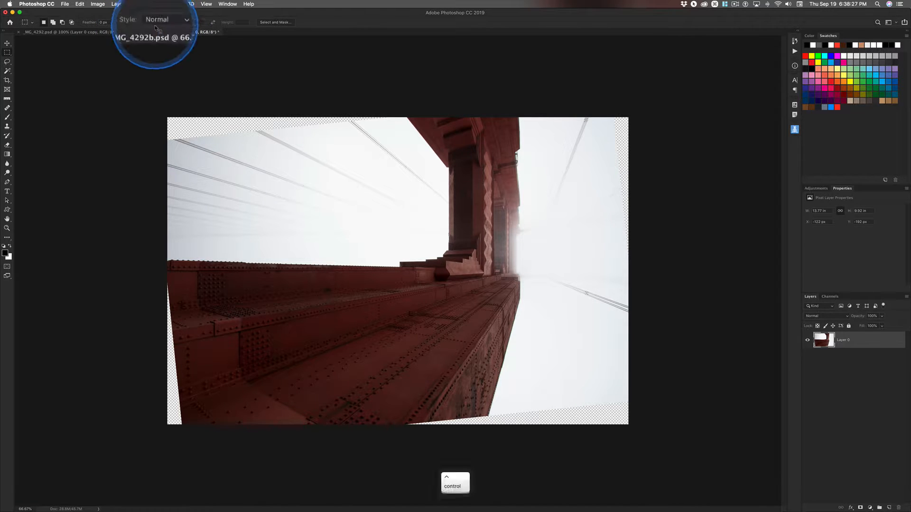
pyautogui.click(162, 23)
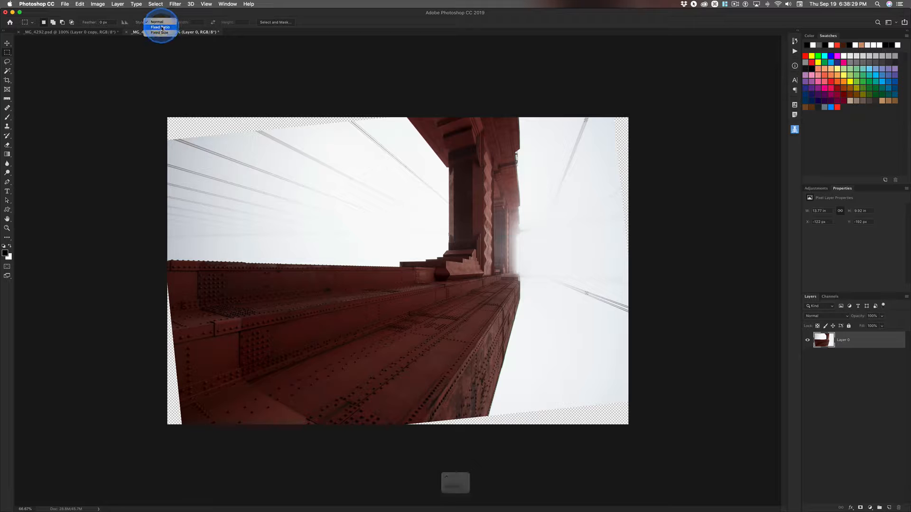
pyautogui.click(161, 27)
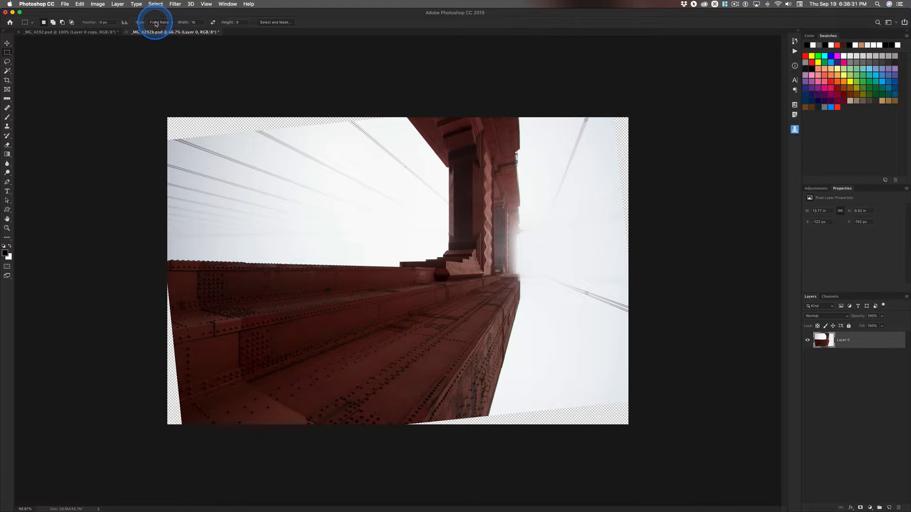
pyautogui.press('ctrl')
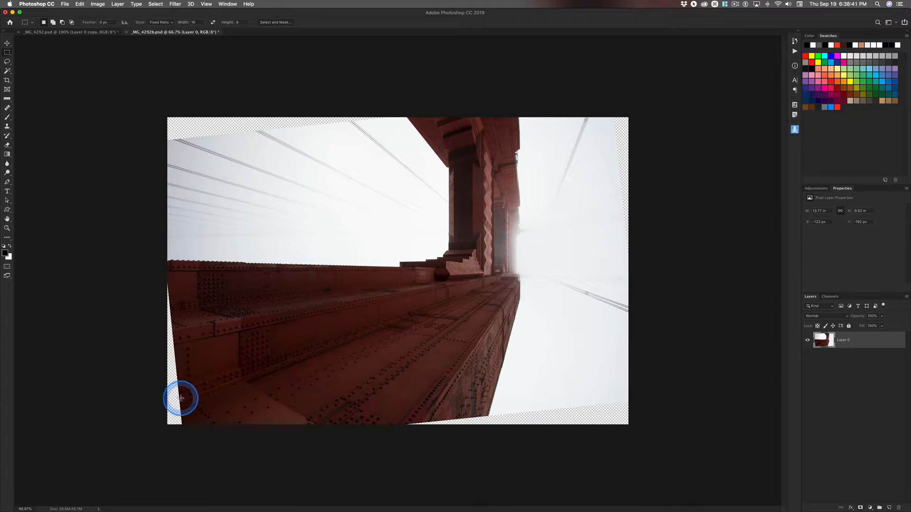
# Step: Draw a 16:9 selection from the lower-left bridge girder to the sky beyond the column, and check its framing against _MG_4292.psd
pyautogui.moveTo(180, 399); pyautogui.dragTo(547, 165)
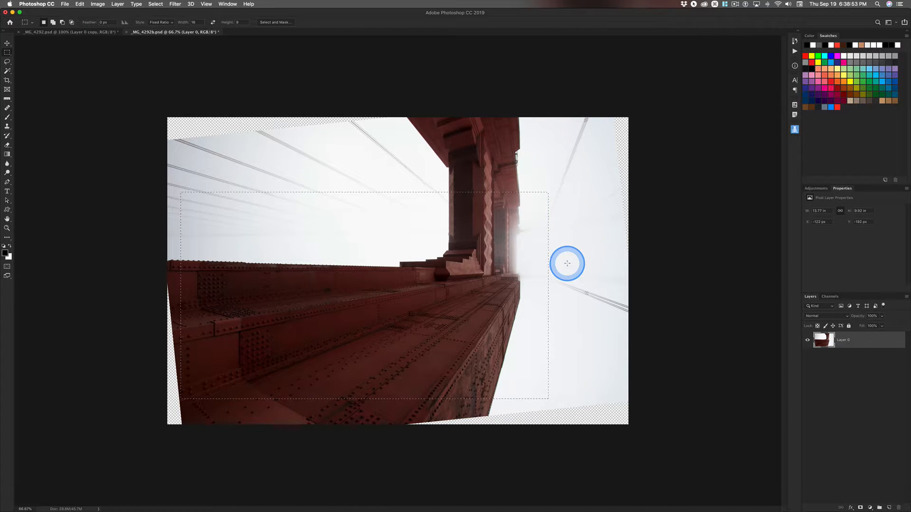
pyautogui.press('super+grave')
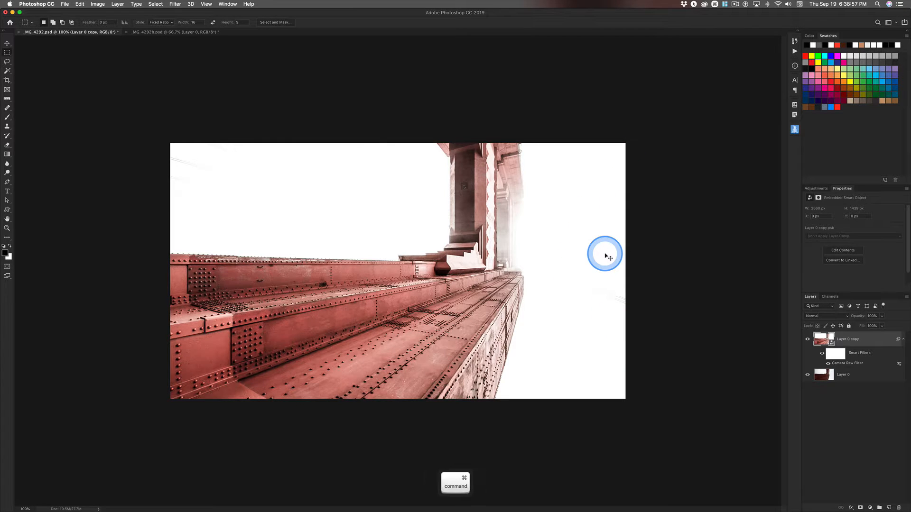
pyautogui.press('super+grave')
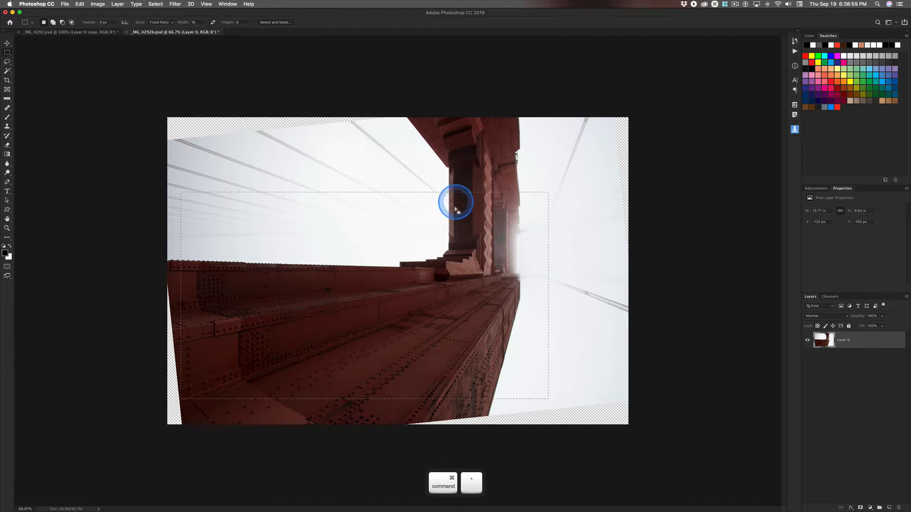
# Step: Transform the selection to about 11.35 by 6.38 in so it takes in more sky while avoiding the transparent edges
pyautogui.click(156, 3)
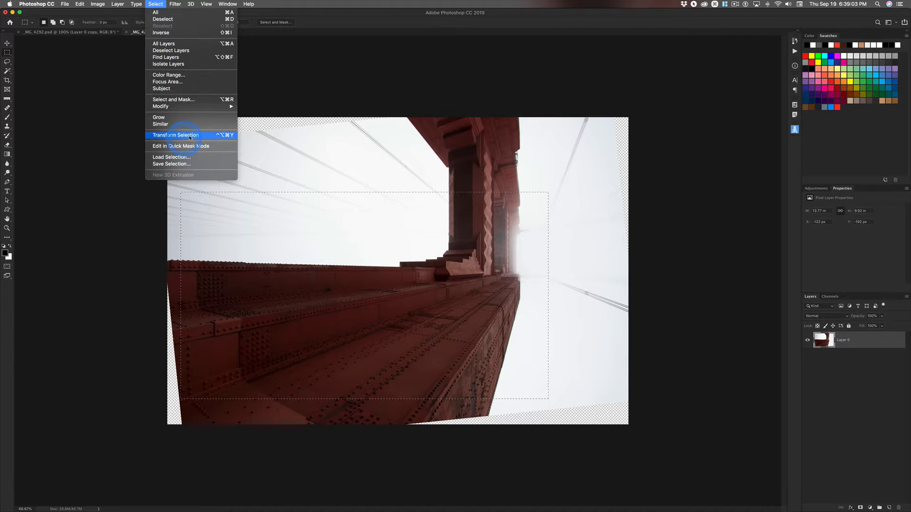
pyautogui.click(223, 136)
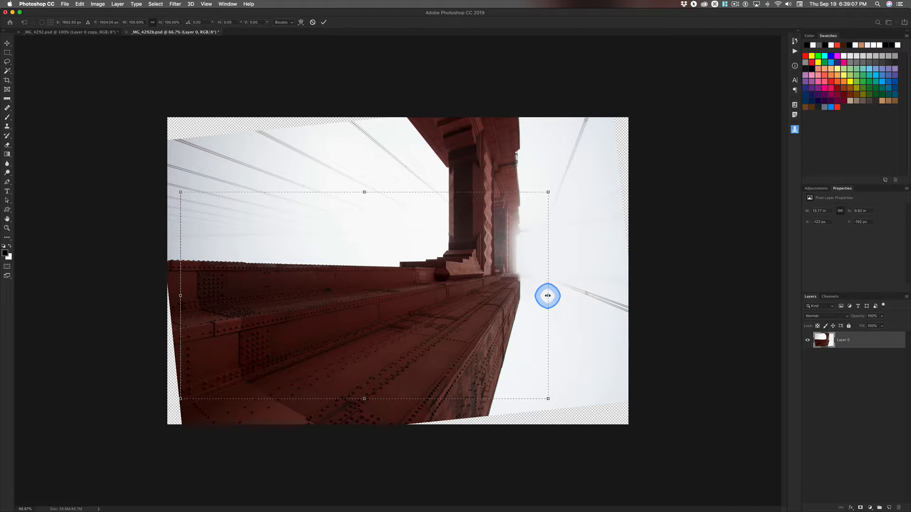
pyautogui.moveTo(548, 295); pyautogui.dragTo(596, 295)
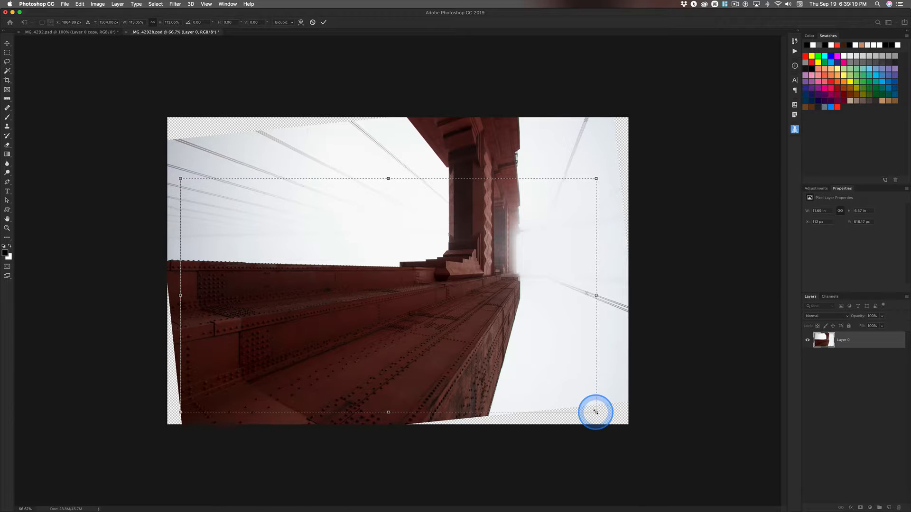
pyautogui.moveTo(596, 411); pyautogui.dragTo(586, 397)
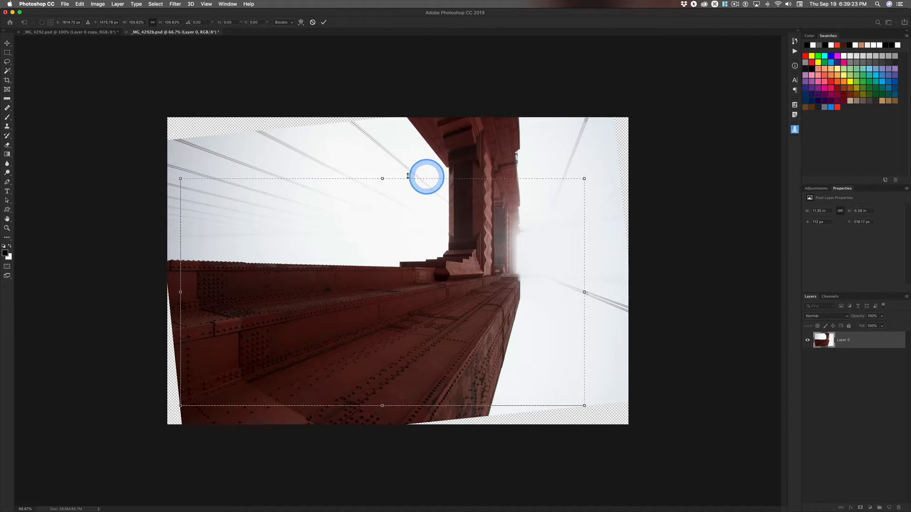
pyautogui.doubleClick(344, 229)
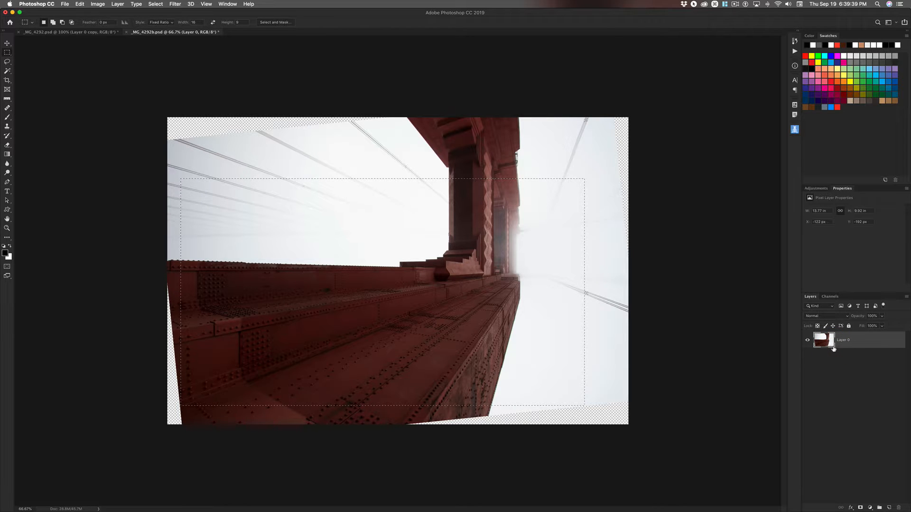
# Step: Copy the selected area to a new layer and delete the original Layer 0
pyautogui.hotkey('ctrl', 'j')
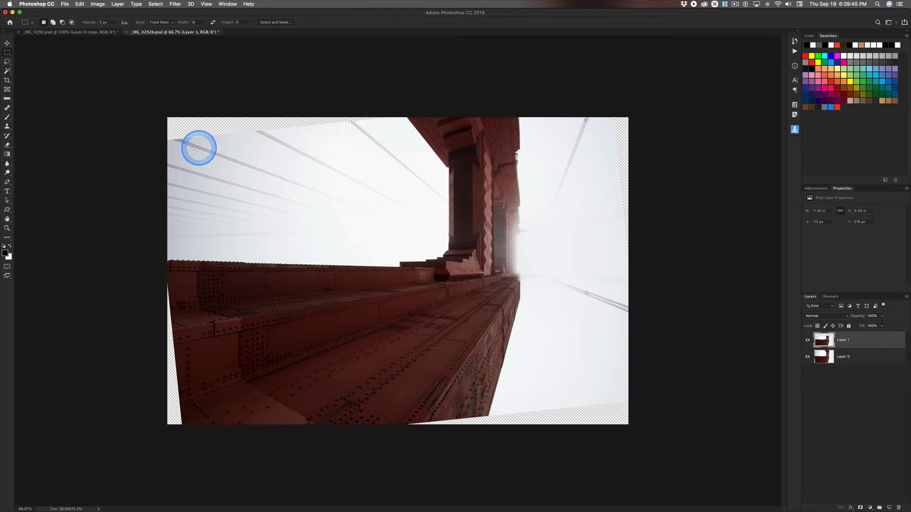
pyautogui.click(807, 358)
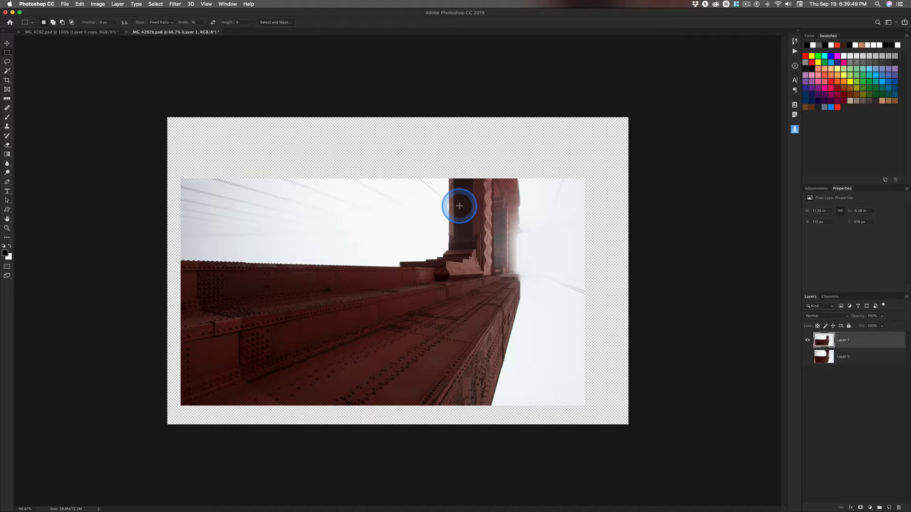
pyautogui.click(817, 356)
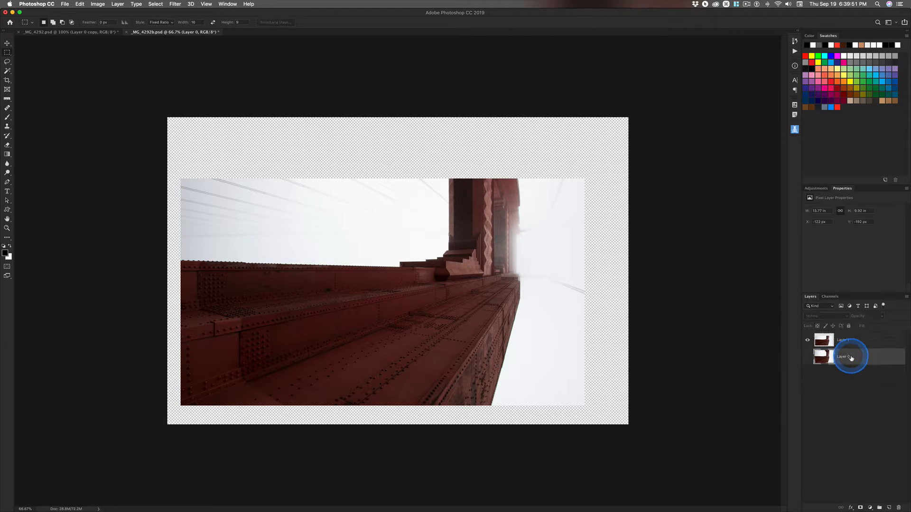
pyautogui.click(873, 360)
pyautogui.press('Delete')
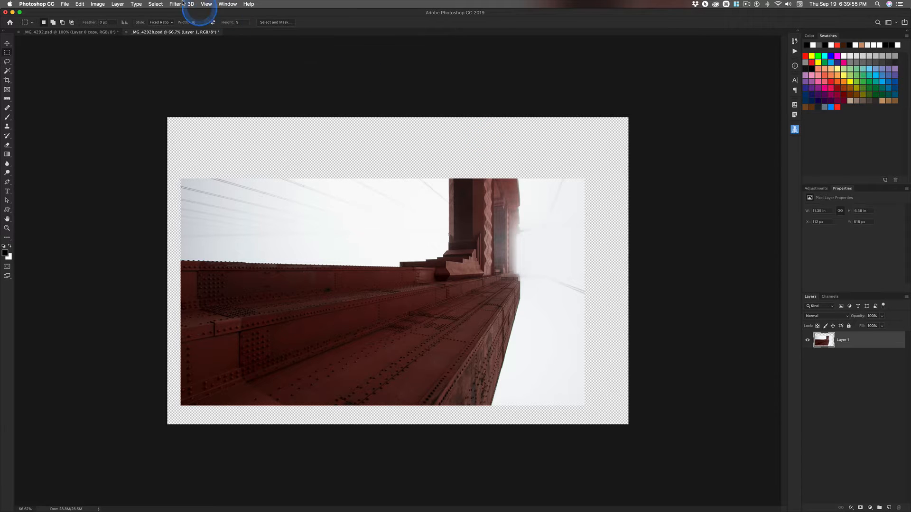
# Step: Trim the transparent pixels away from all four sides of the canvas
pyautogui.click(103, 3)
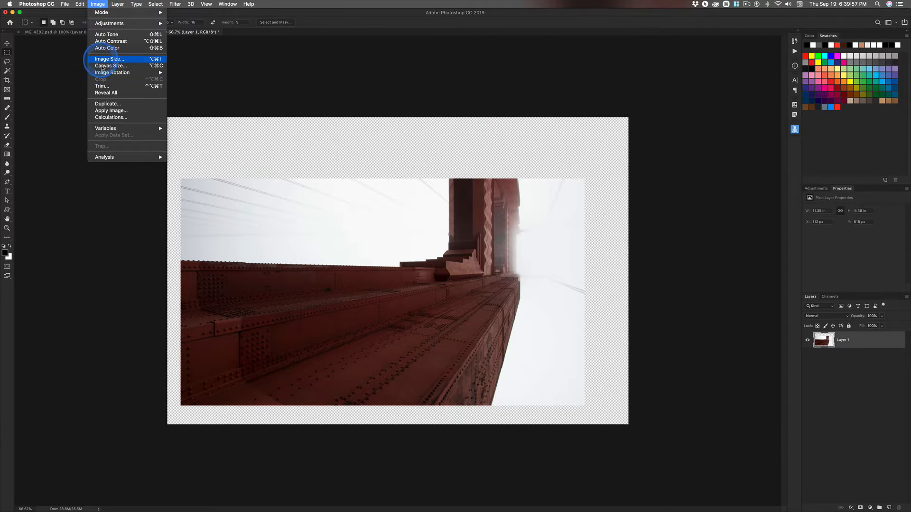
pyautogui.click(102, 86)
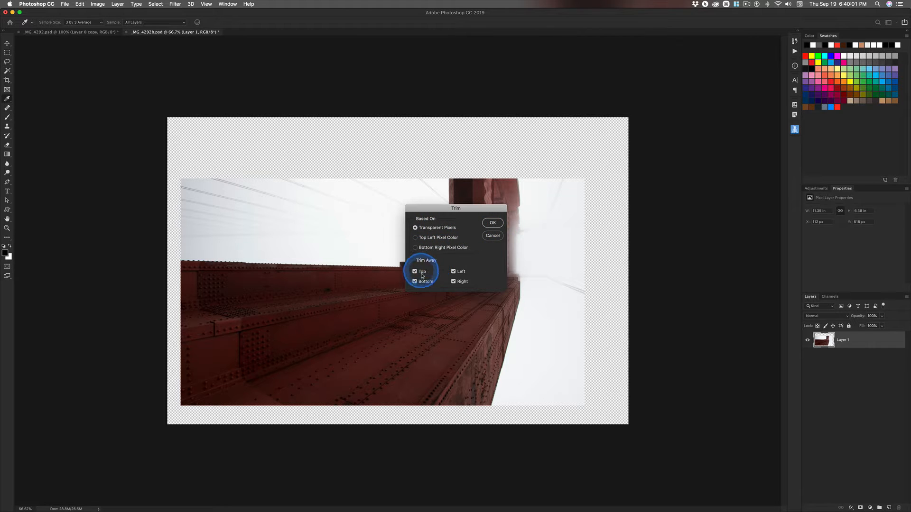
pyautogui.click(492, 222)
pyautogui.press('m')
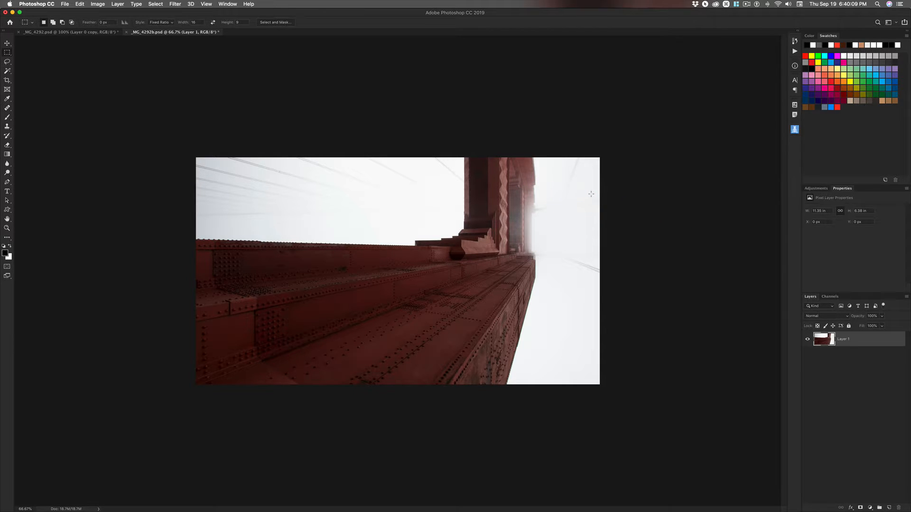
# Step: Resize the image to 2560 by 1440 pixels using Preserve Details 2.0 resampling and view it at 100%
pyautogui.click(97, 4)
pyautogui.moveTo(97, 74)
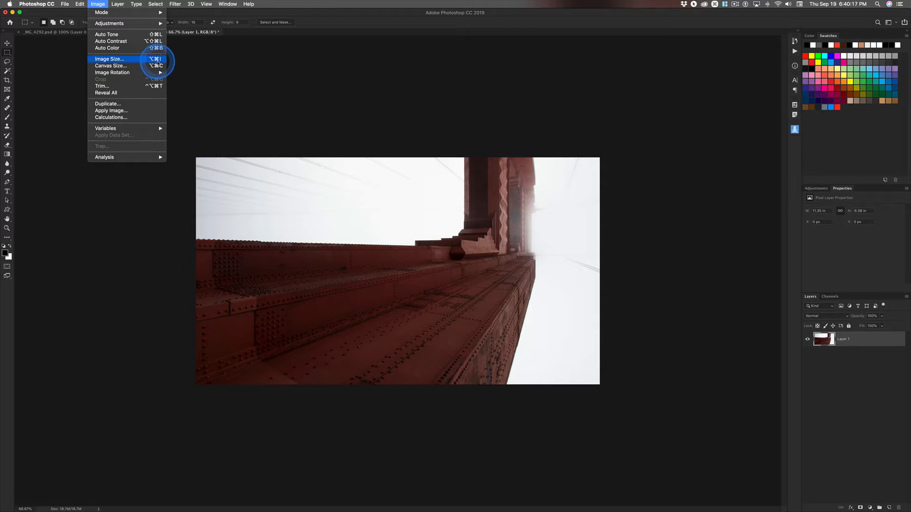
pyautogui.click(158, 60)
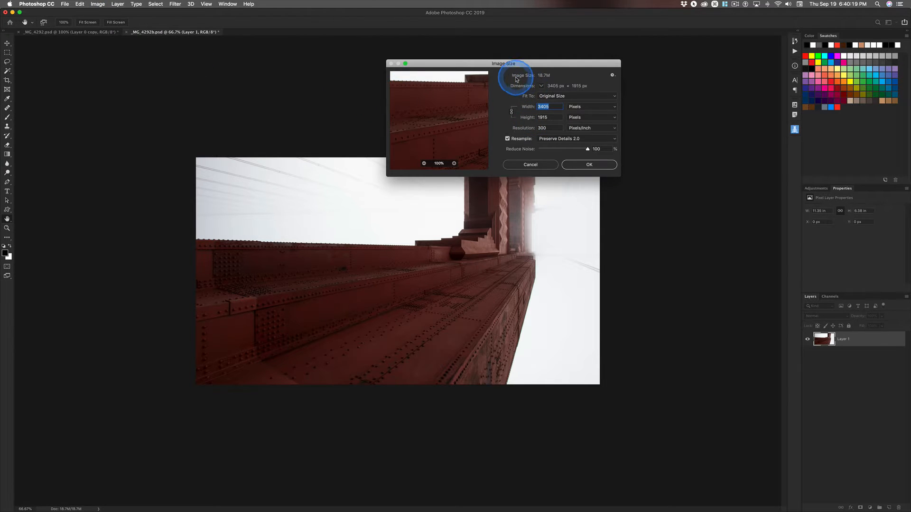
pyautogui.moveTo(524, 67); pyautogui.dragTo(661, 38)
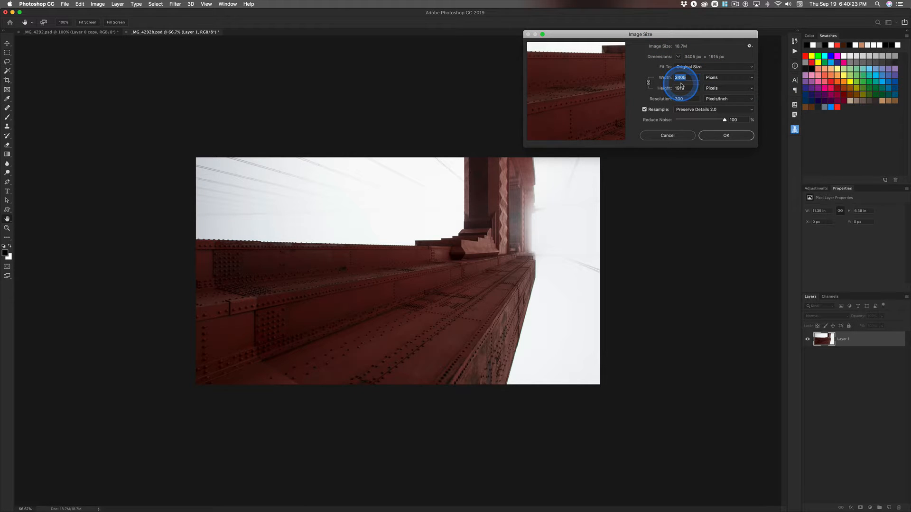
pyautogui.write('2560')
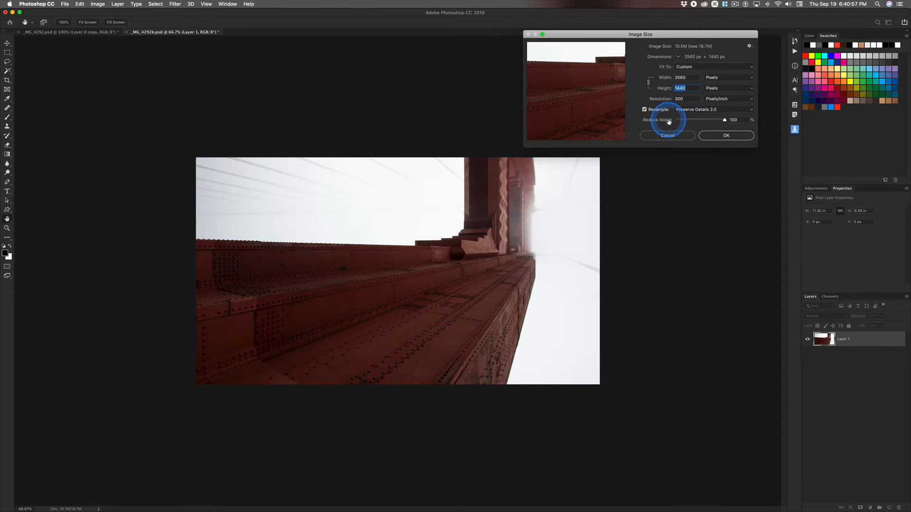
pyautogui.click(734, 138)
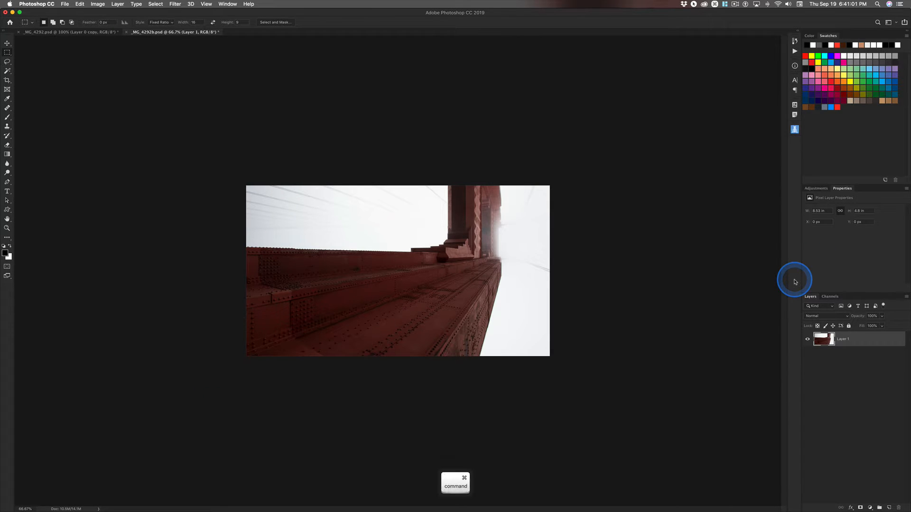
pyautogui.press('super+equal')
pyautogui.press('super+equal')
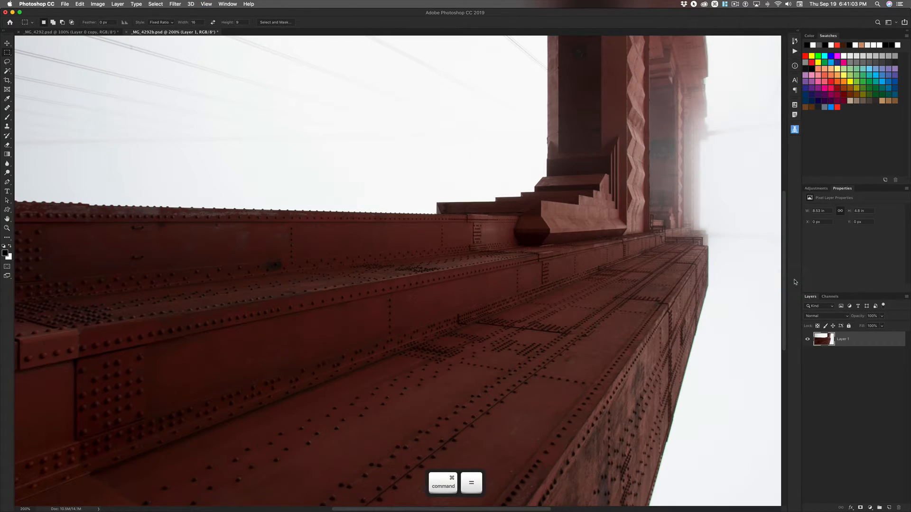
pyautogui.press('super+minus')
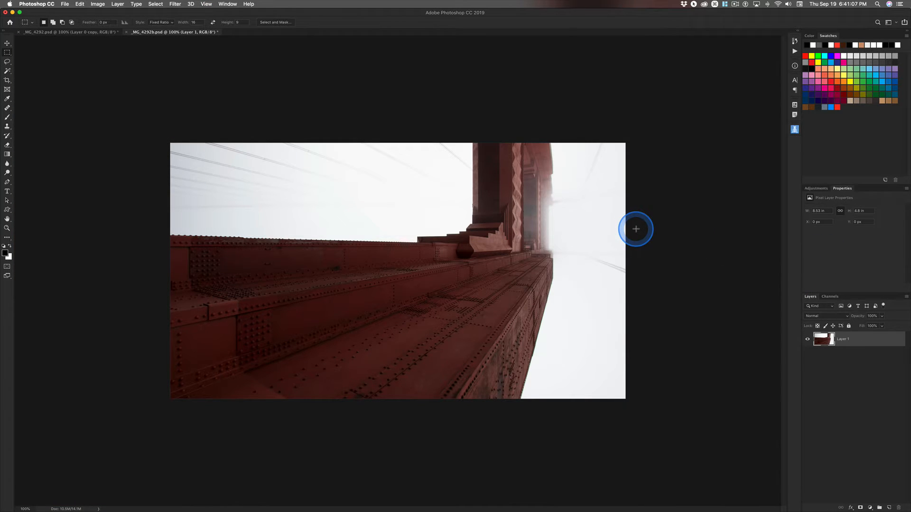
# Step: Compare the resized photo with the finished reference in _MG_4292.psd and return to _MG_4292b.psd
pyautogui.press('super')
pyautogui.press('super+grave')
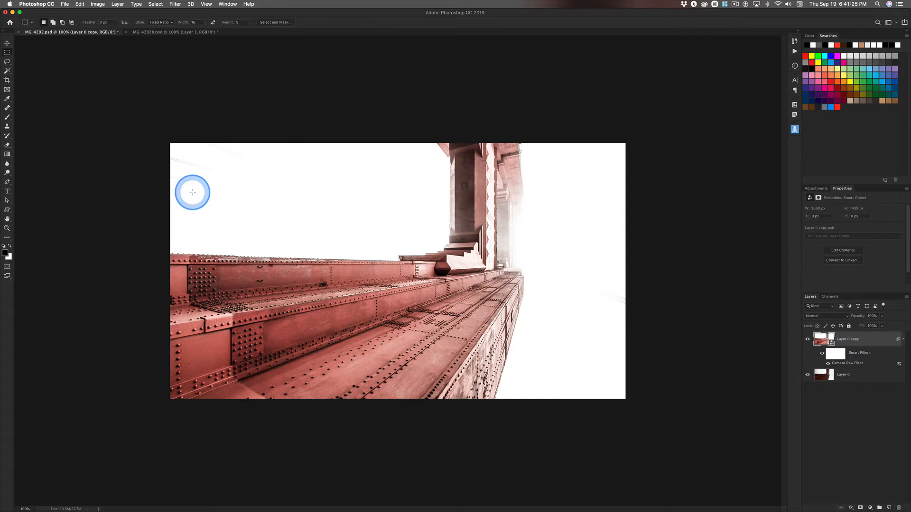
pyautogui.press('super+grave')
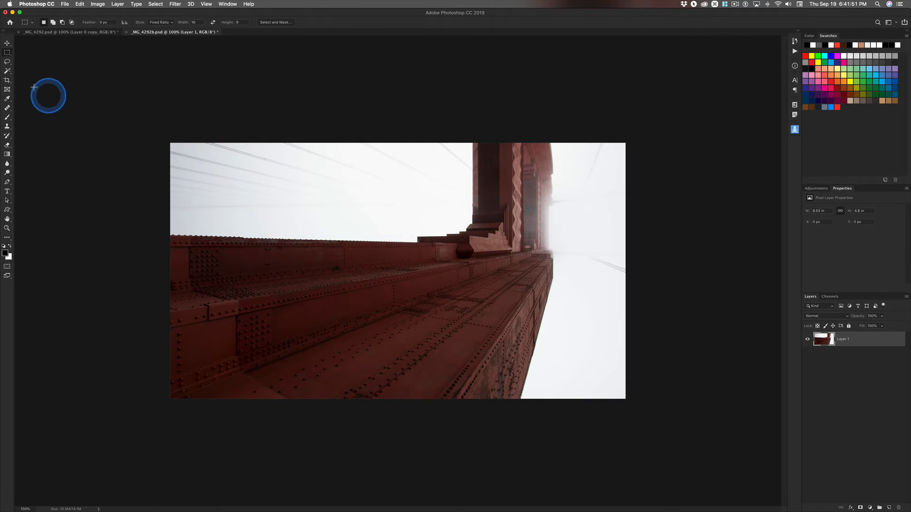
# Step: Duplicate Layer 1 and open the copy as a smart object in the Camera Raw Filter
pyautogui.click(7, 43)
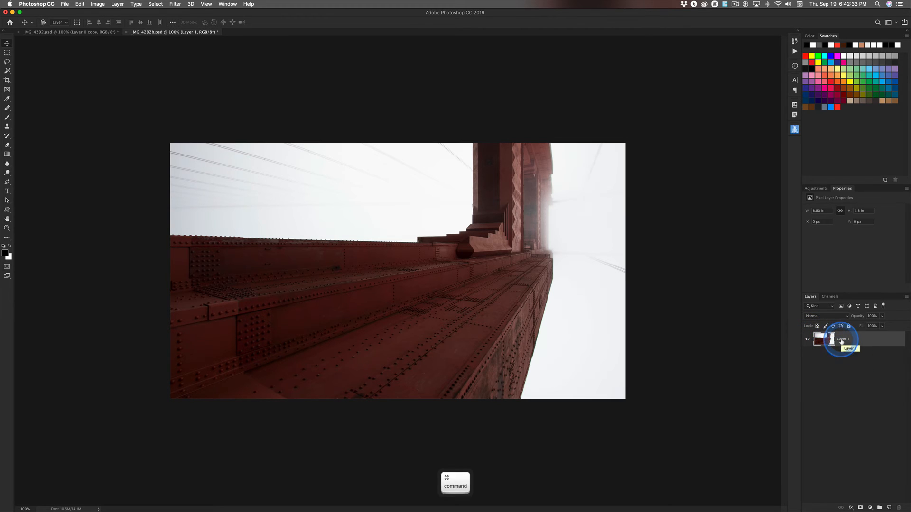
pyautogui.press('super+j')
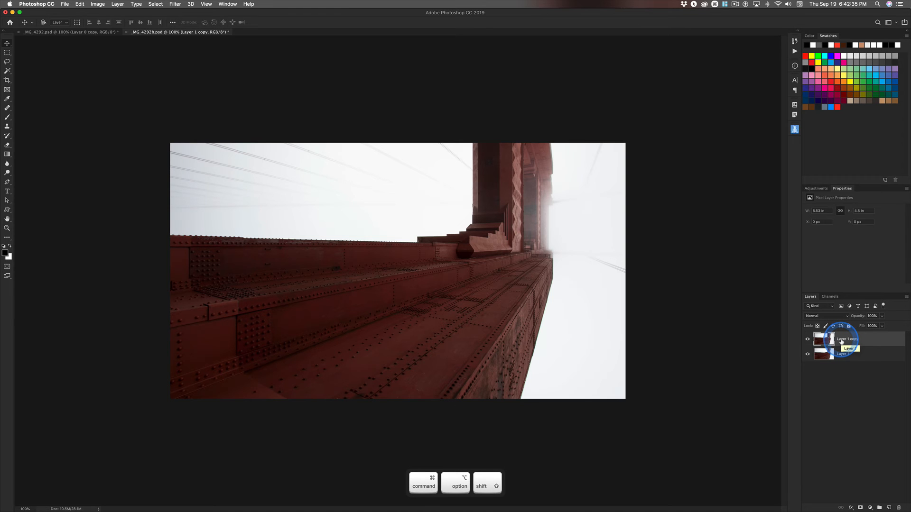
pyautogui.press('super+alt+shift+o')
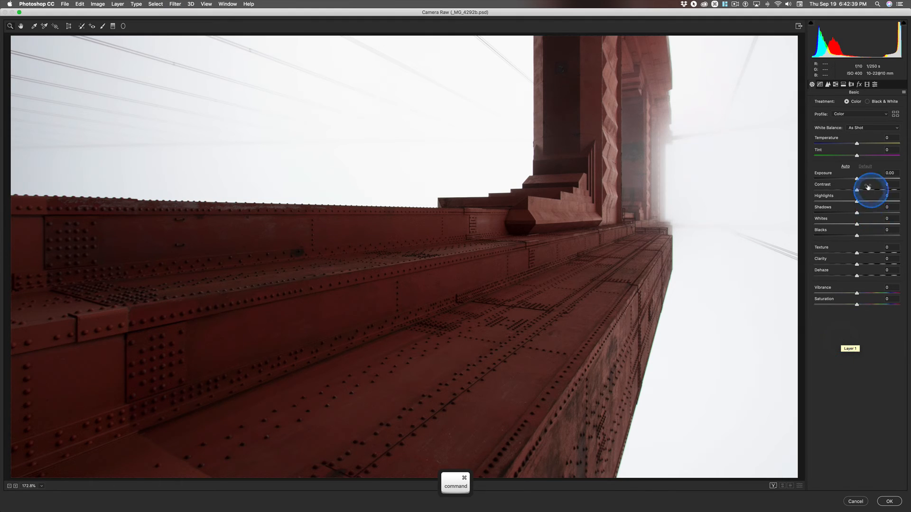
# Step: Brighten the layer copy with Exposure +1.81 and Whites +69, and apply the Camera Raw Filter
pyautogui.click(856, 175)
pyautogui.moveTo(856, 174); pyautogui.dragTo(870, 176)
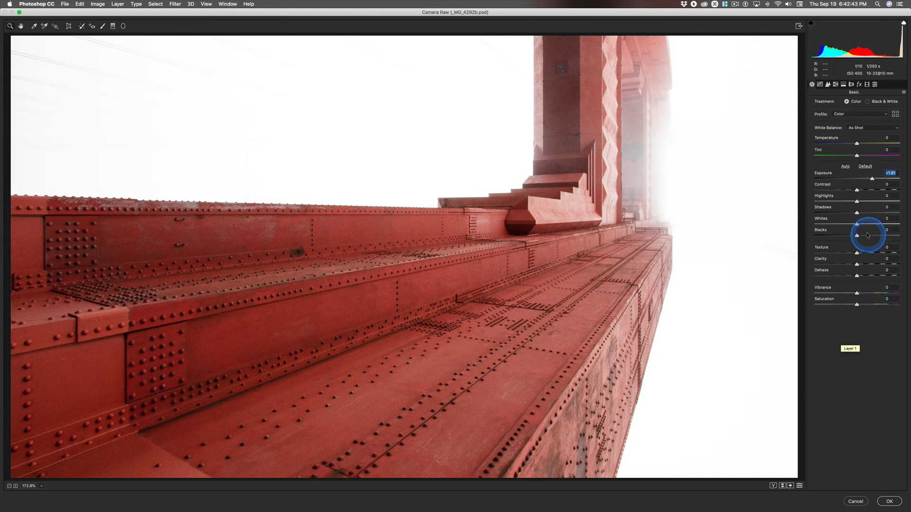
pyautogui.moveTo(856, 223); pyautogui.dragTo(884, 221)
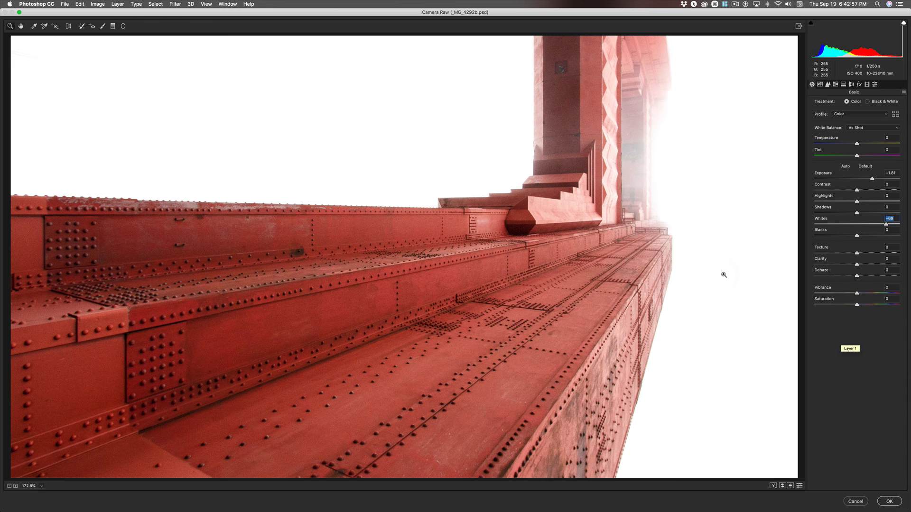
pyautogui.press('super')
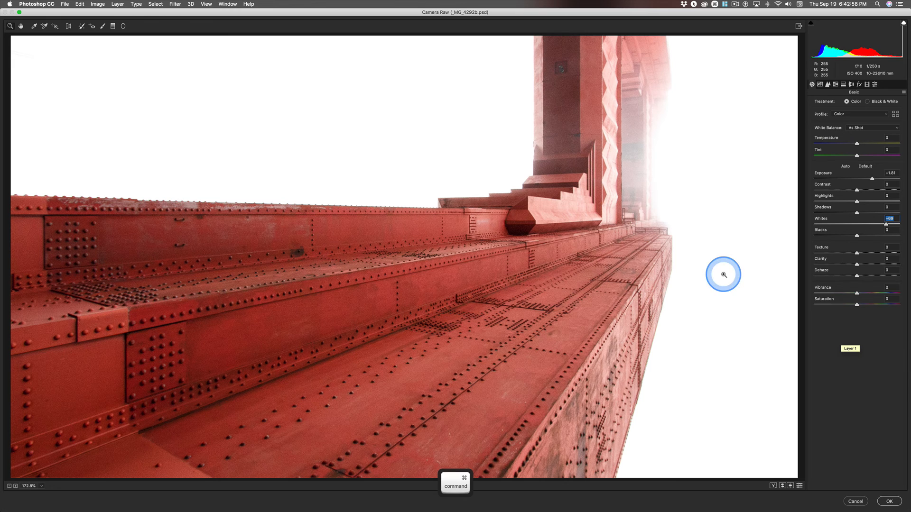
pyautogui.click(888, 501)
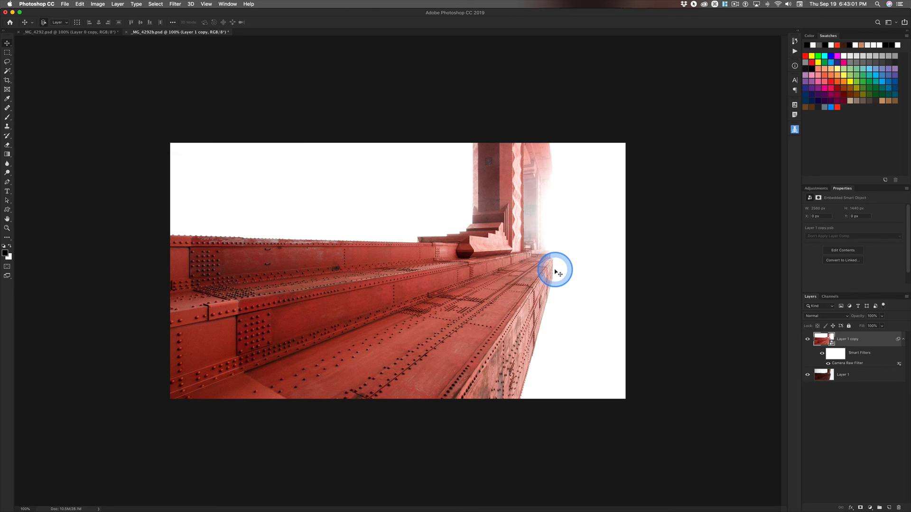
# Step: Compare the tone and colour of the brightened bridge with the finished reference image in _MG_4292.psd
pyautogui.press('super+grave')
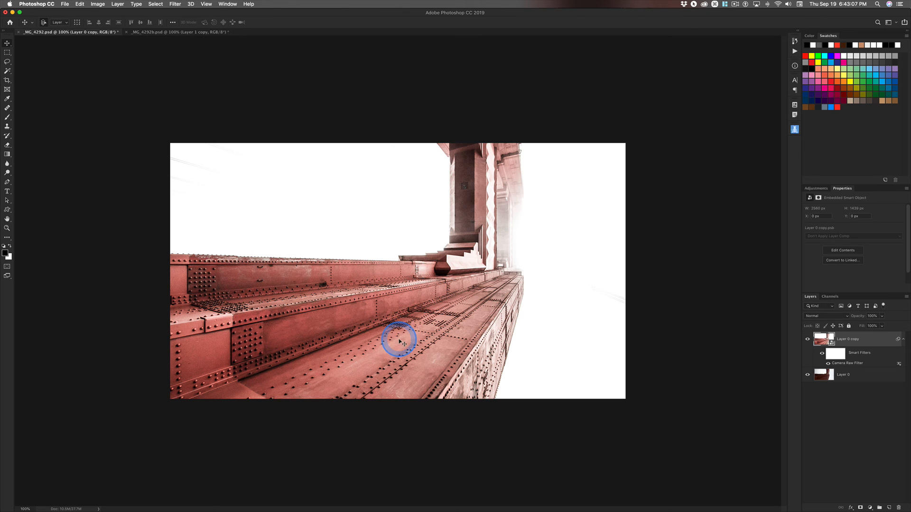
pyautogui.press('cmd+grave')
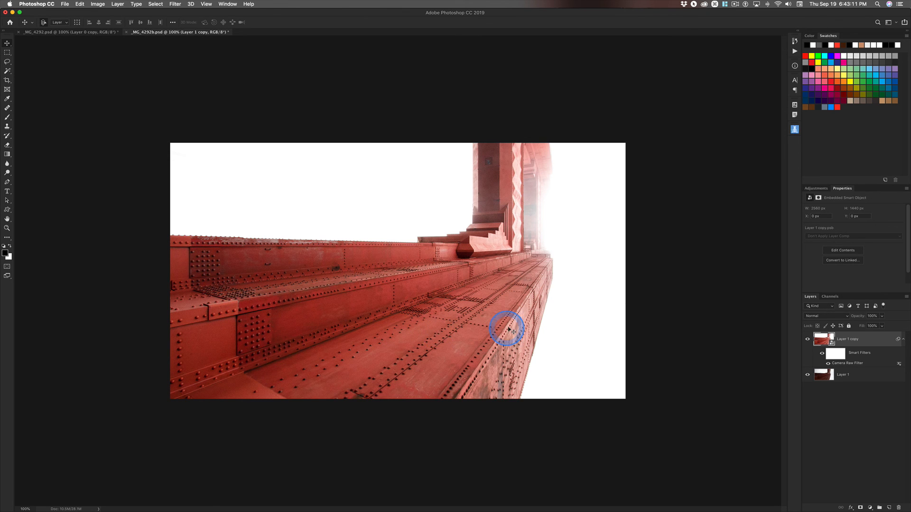
pyautogui.press('super+grave')
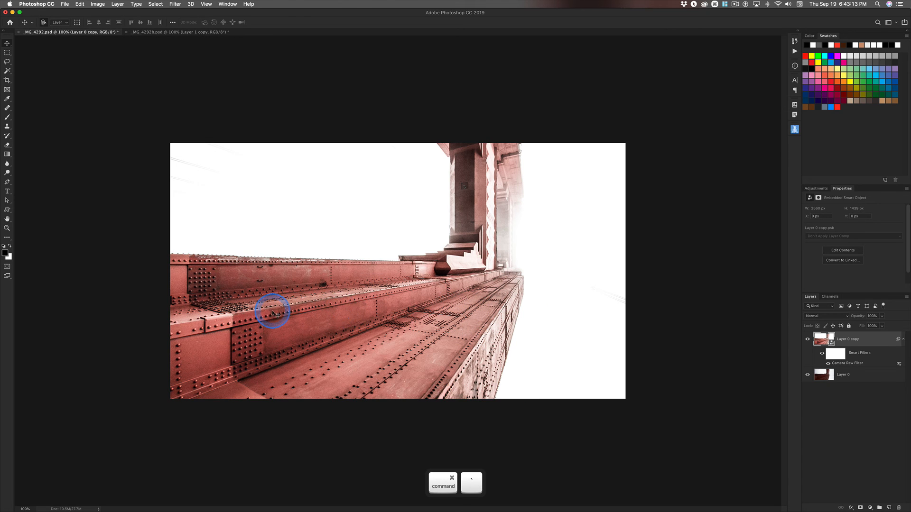